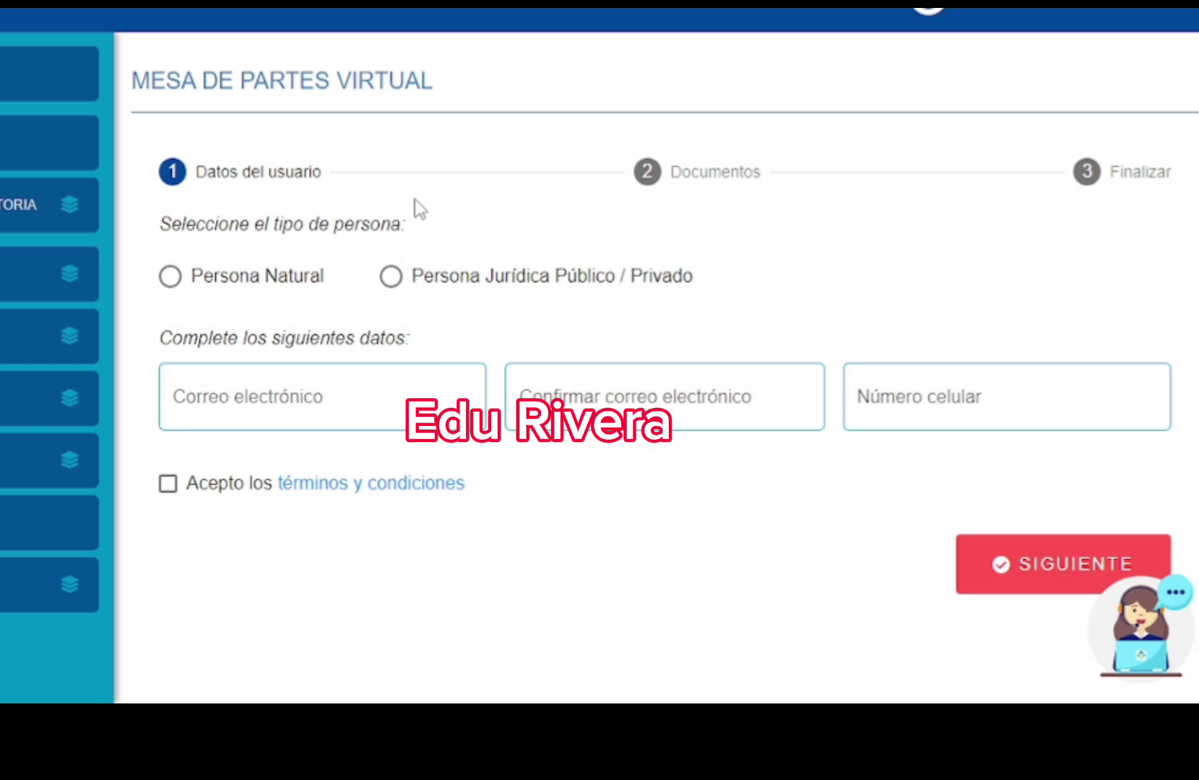
- Choose Persona Natural and enter the applicant's e-mail, its confirmation and the mobile number
click(174, 280)
click(236, 405)
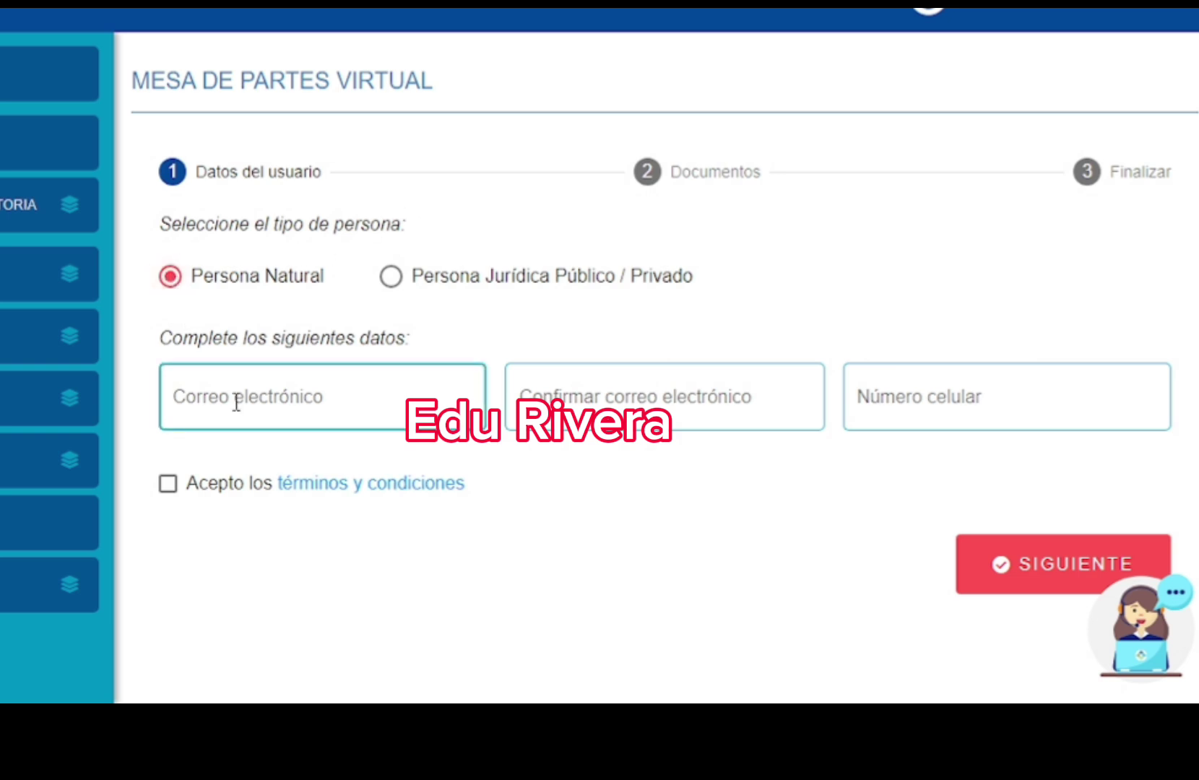
click(235, 394)
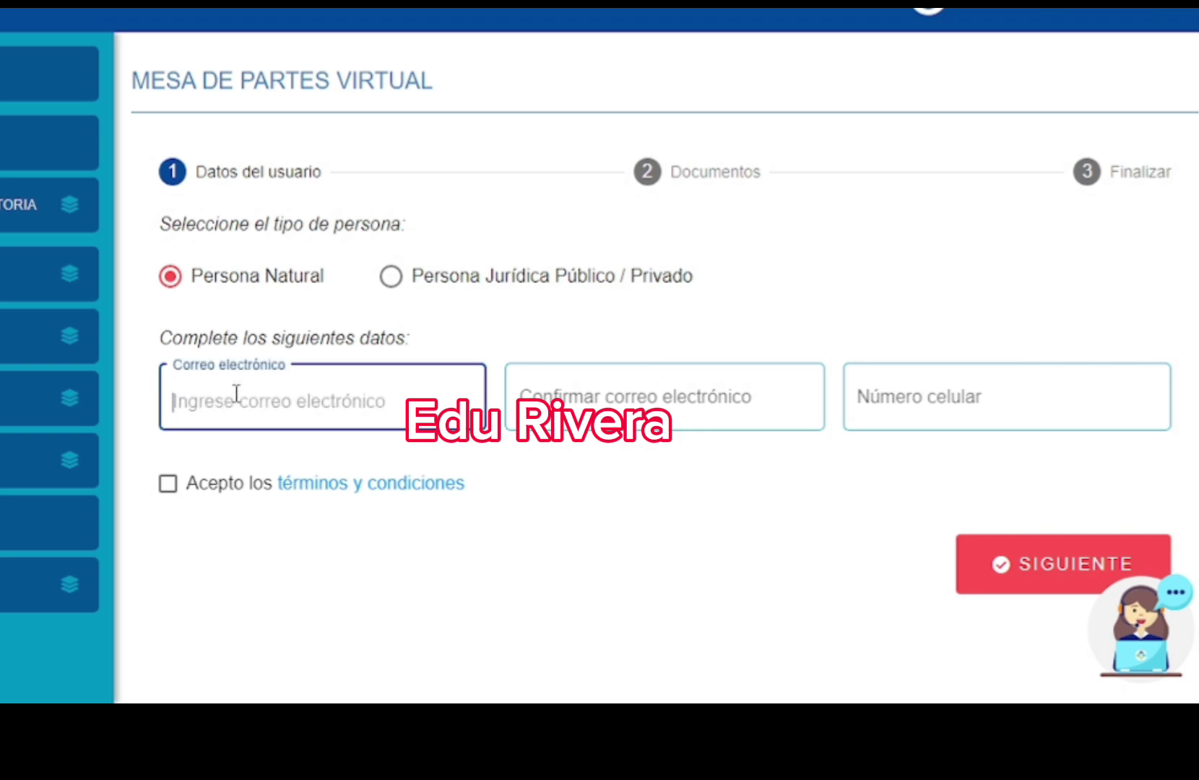
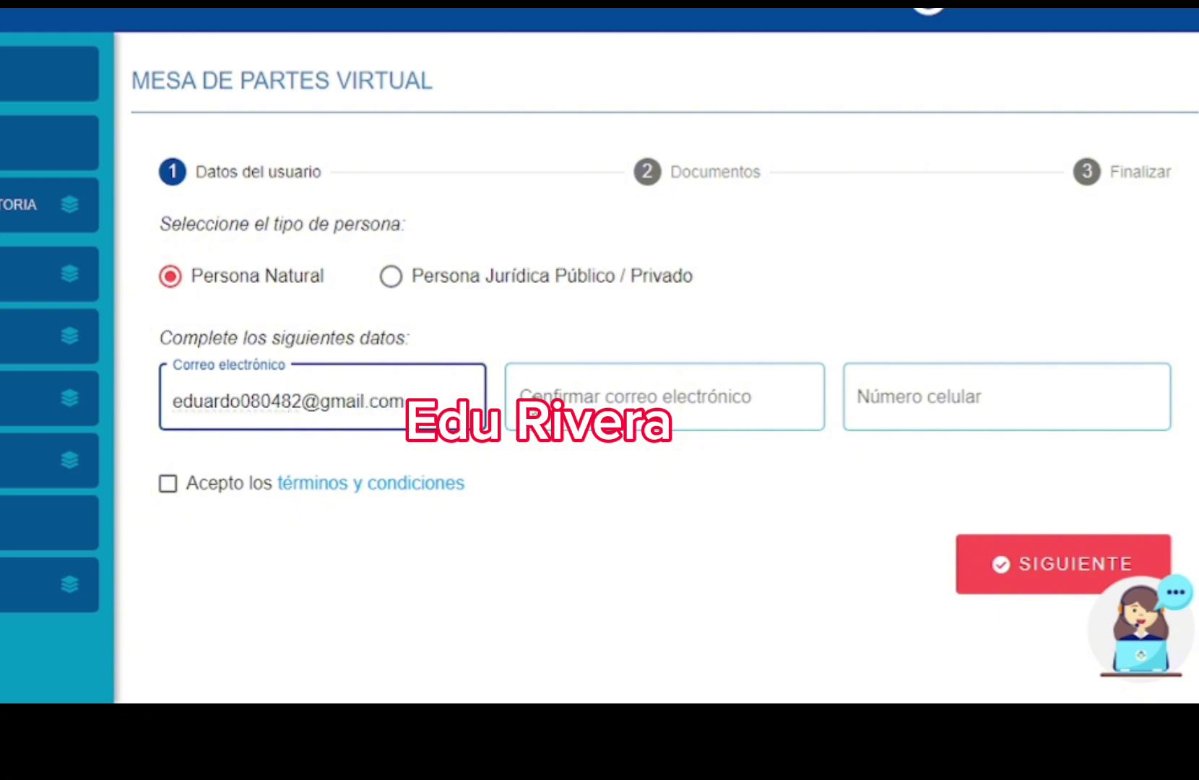
click(578, 402)
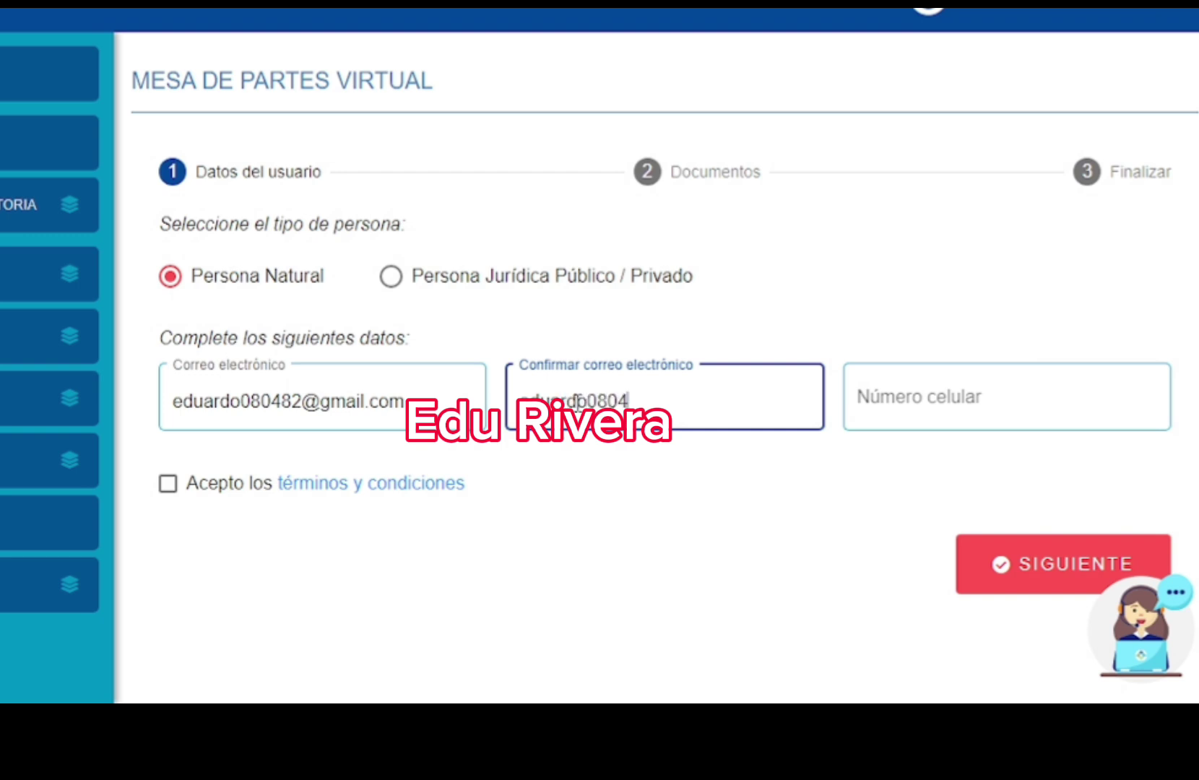
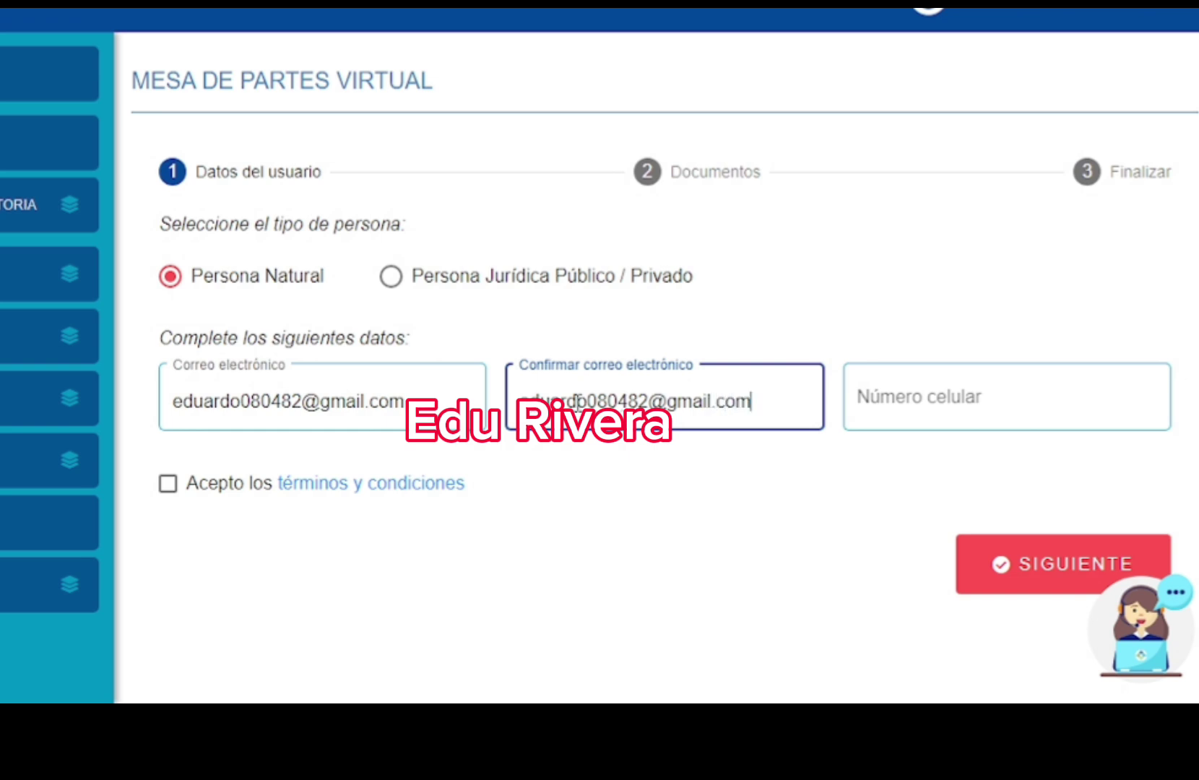
click(905, 403)
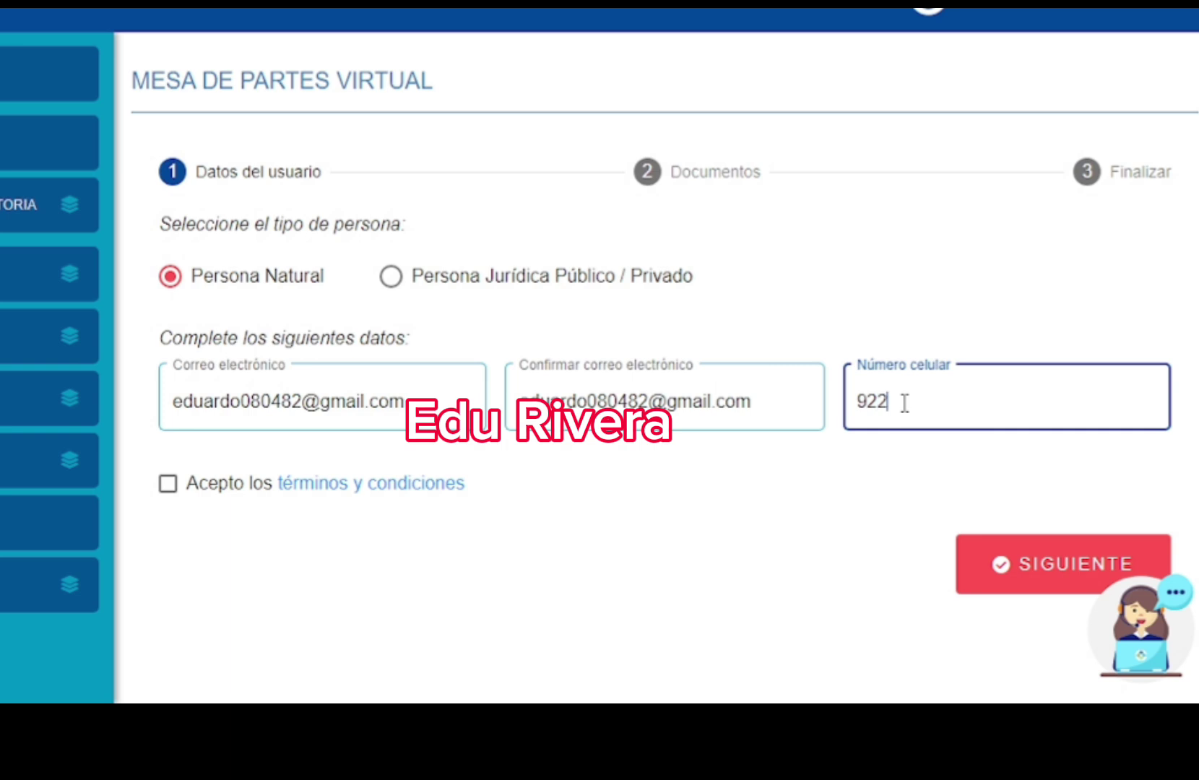
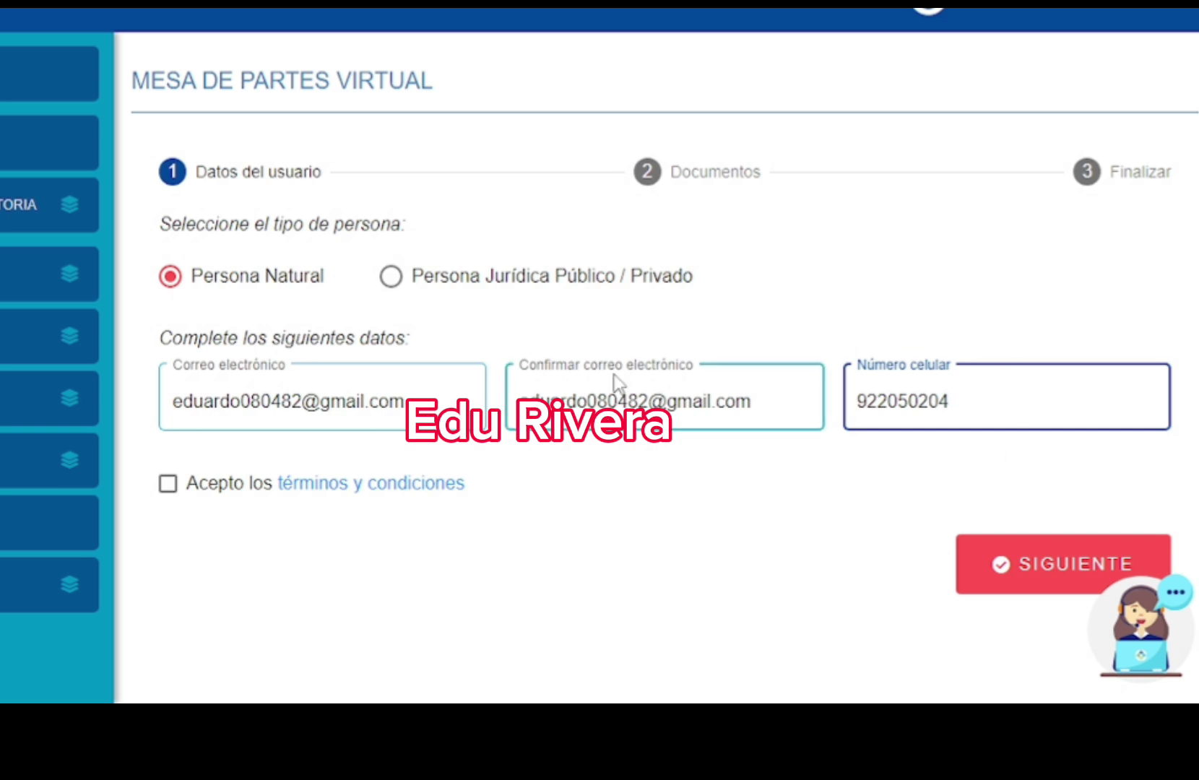
- Accept the terms and conditions and confirm the e-mail to continue to Documentos
click(238, 495)
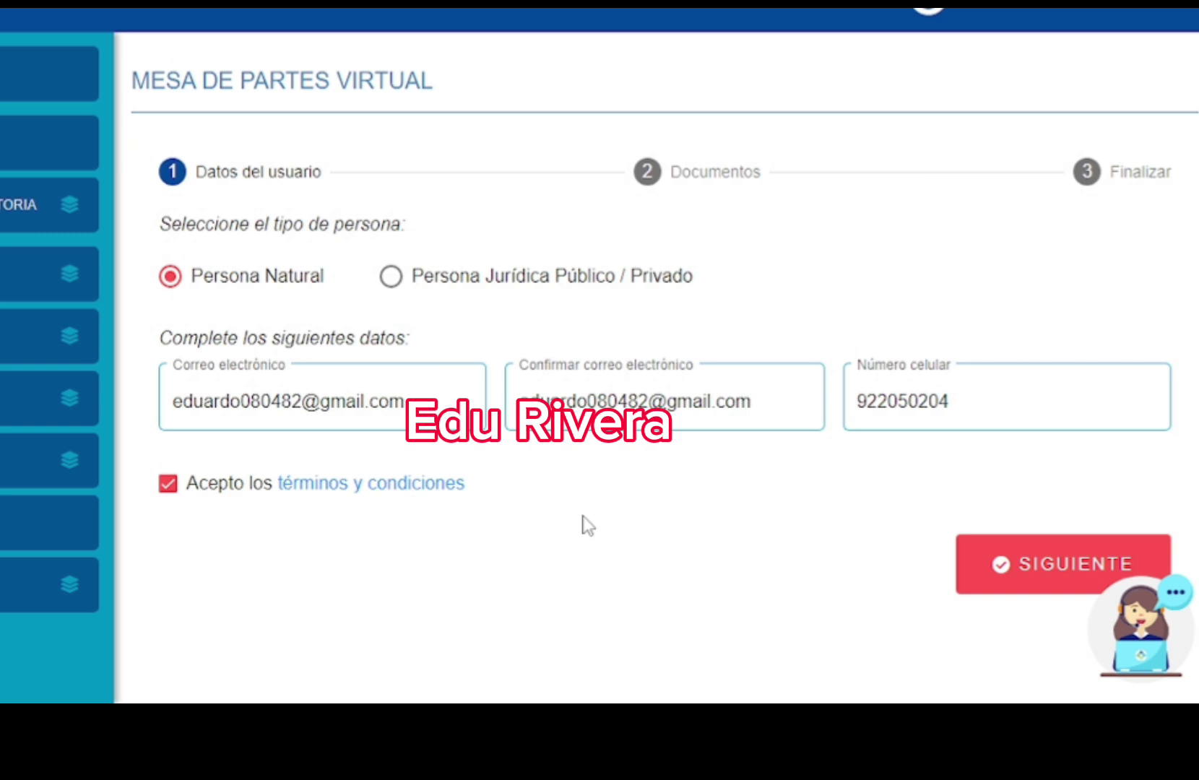
click(988, 566)
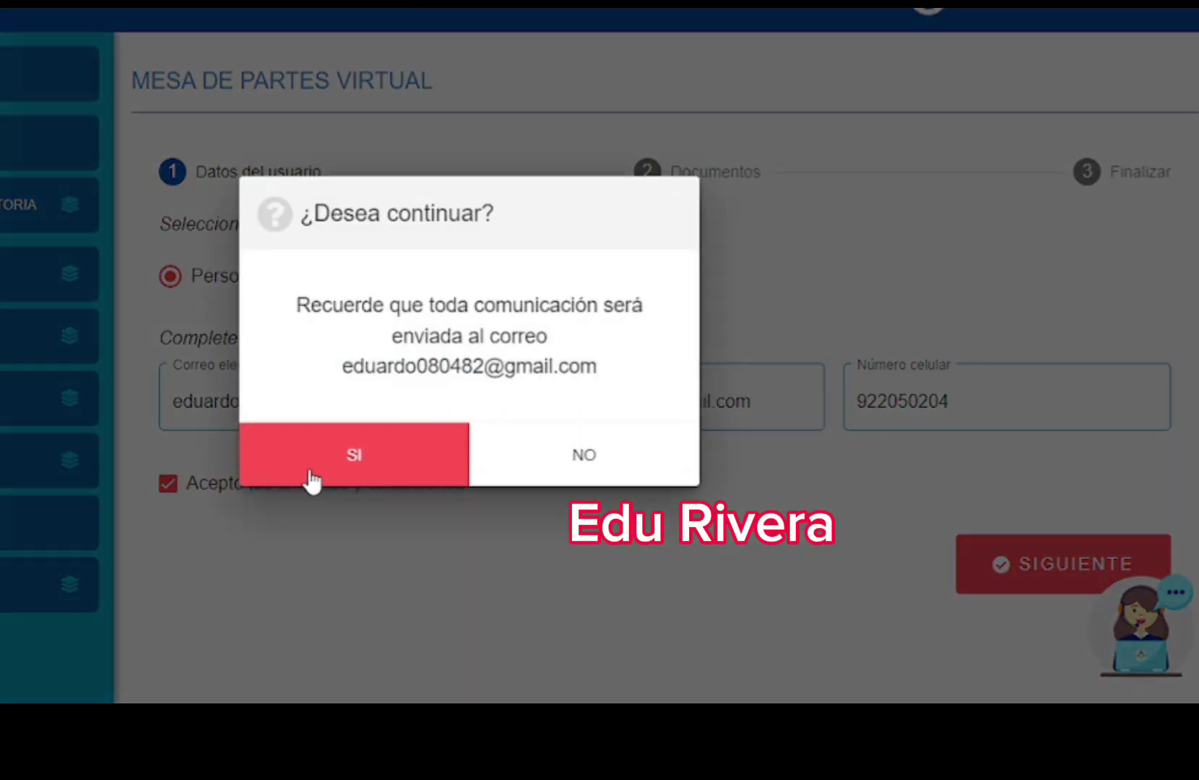
click(344, 472)
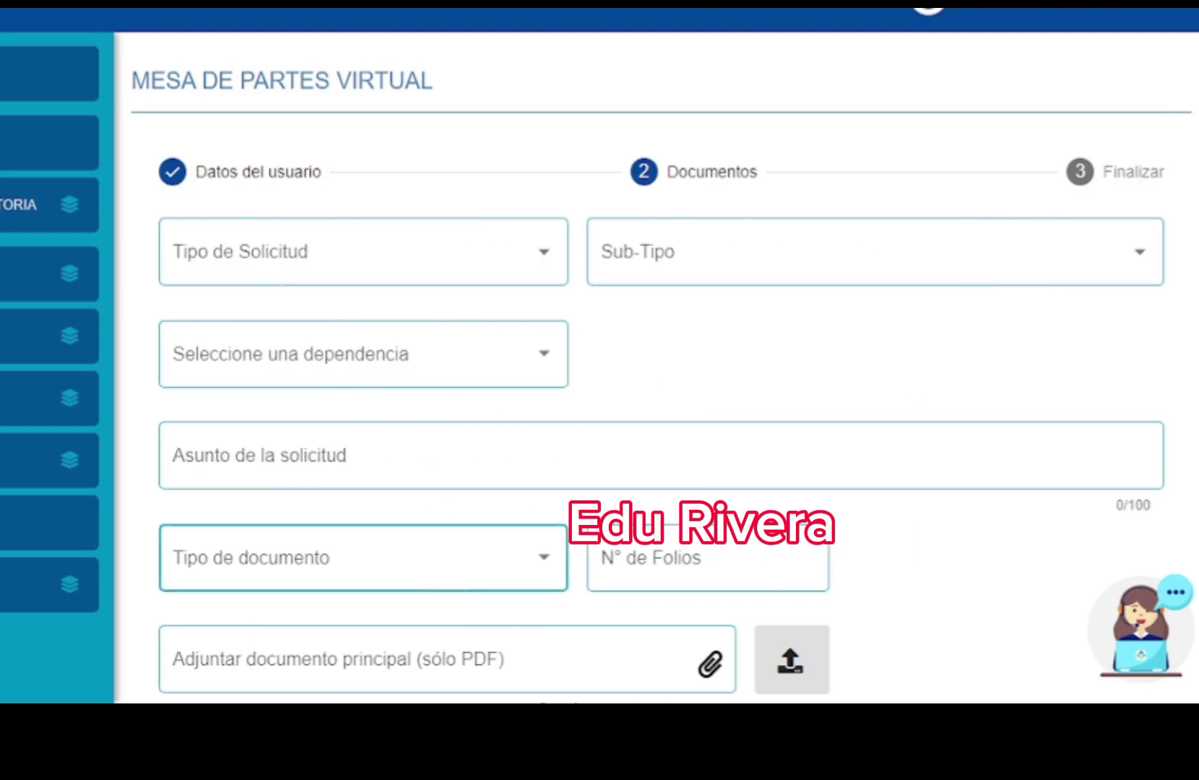
- Choose request type SOLICITUDES EN GENERAL, sub-type SOLICITUD DE CELERIDAD DE TRAMITE, and office LIMA
click(523, 272)
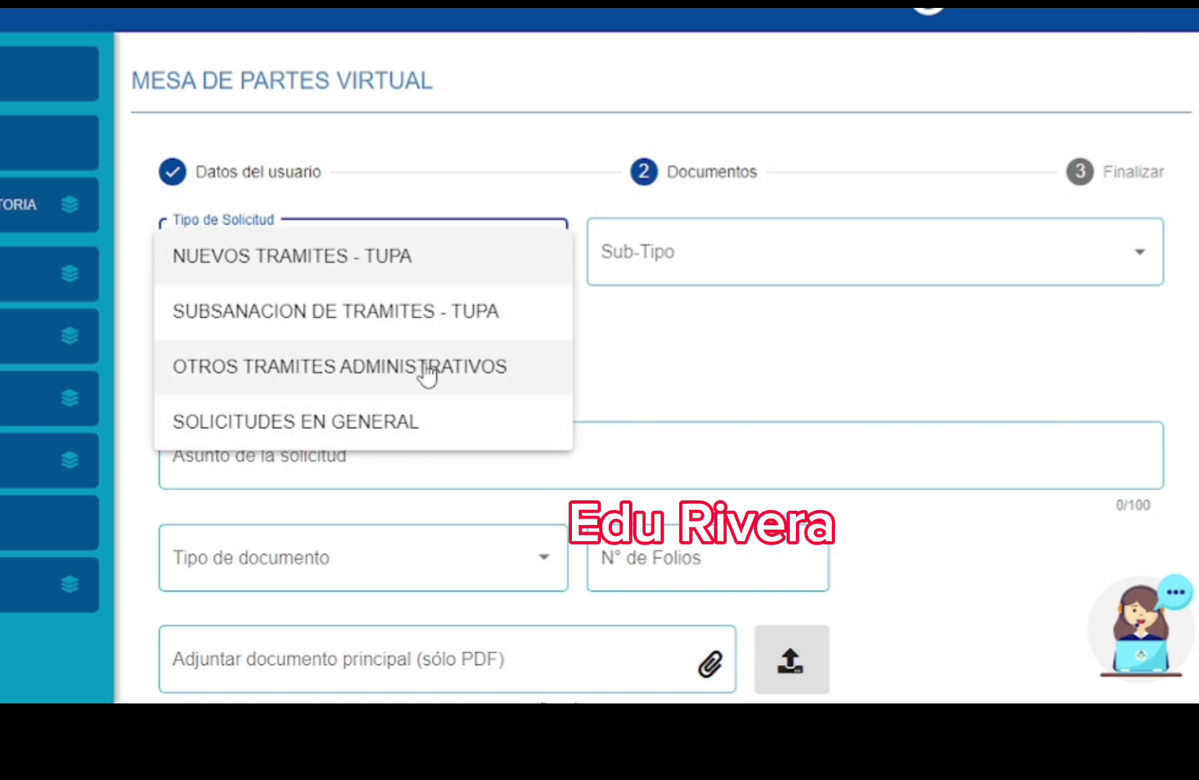
click(418, 432)
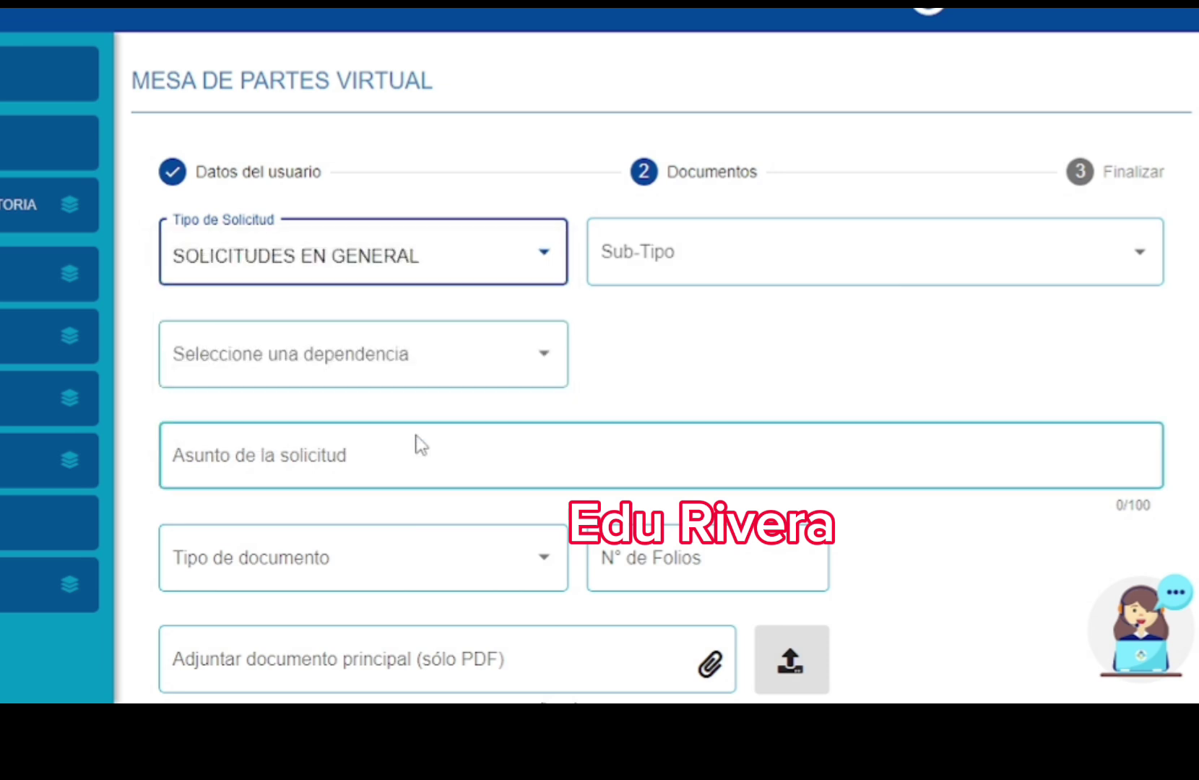
click(800, 277)
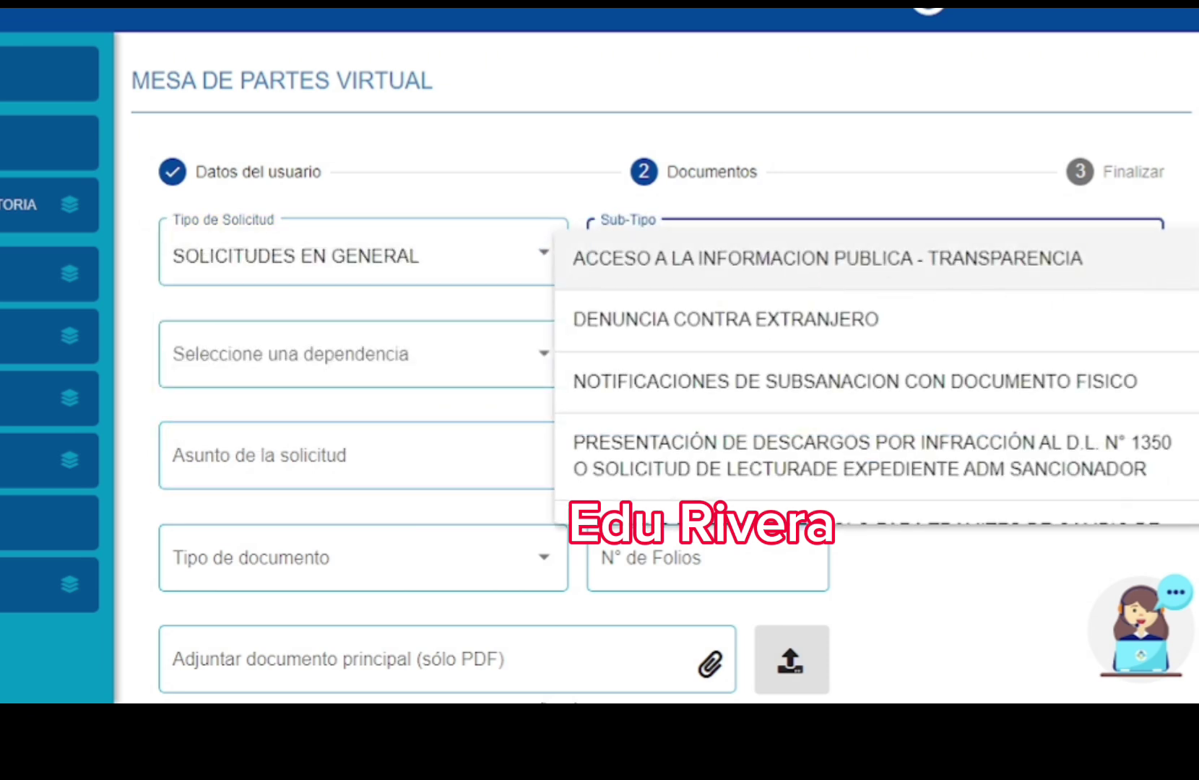
scroll(1192, 332, down, 8)
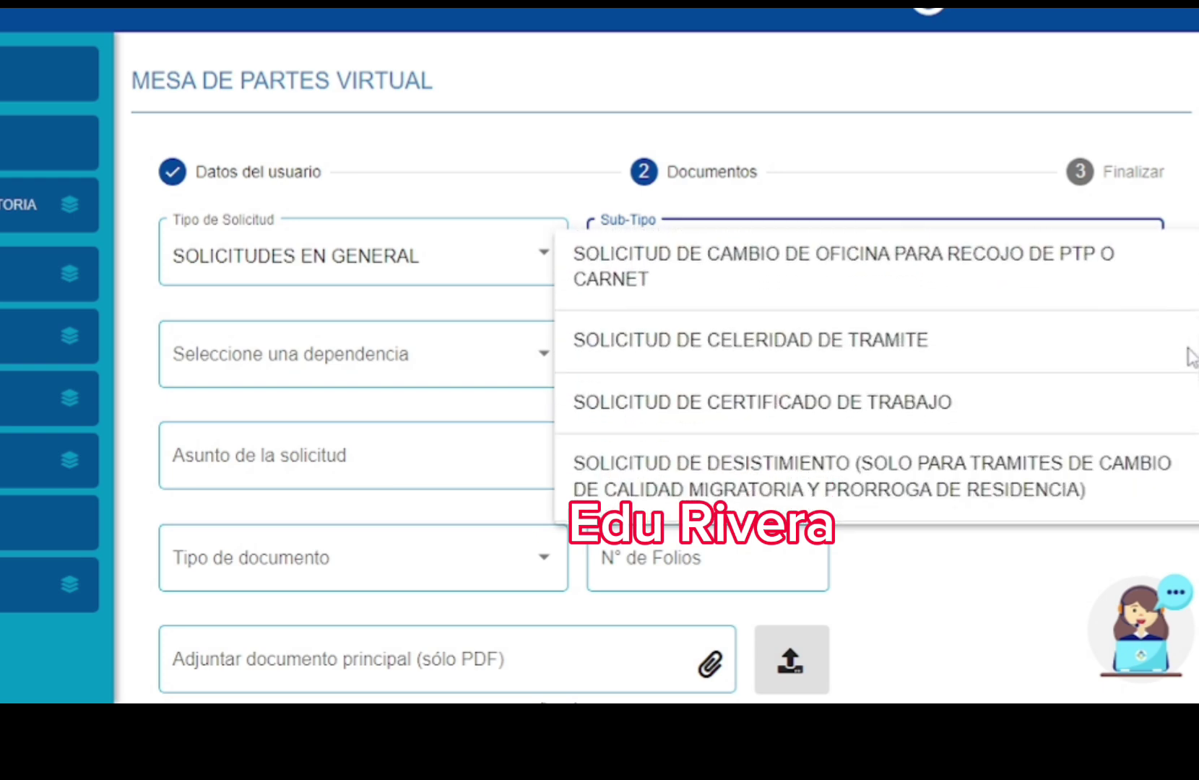
click(824, 356)
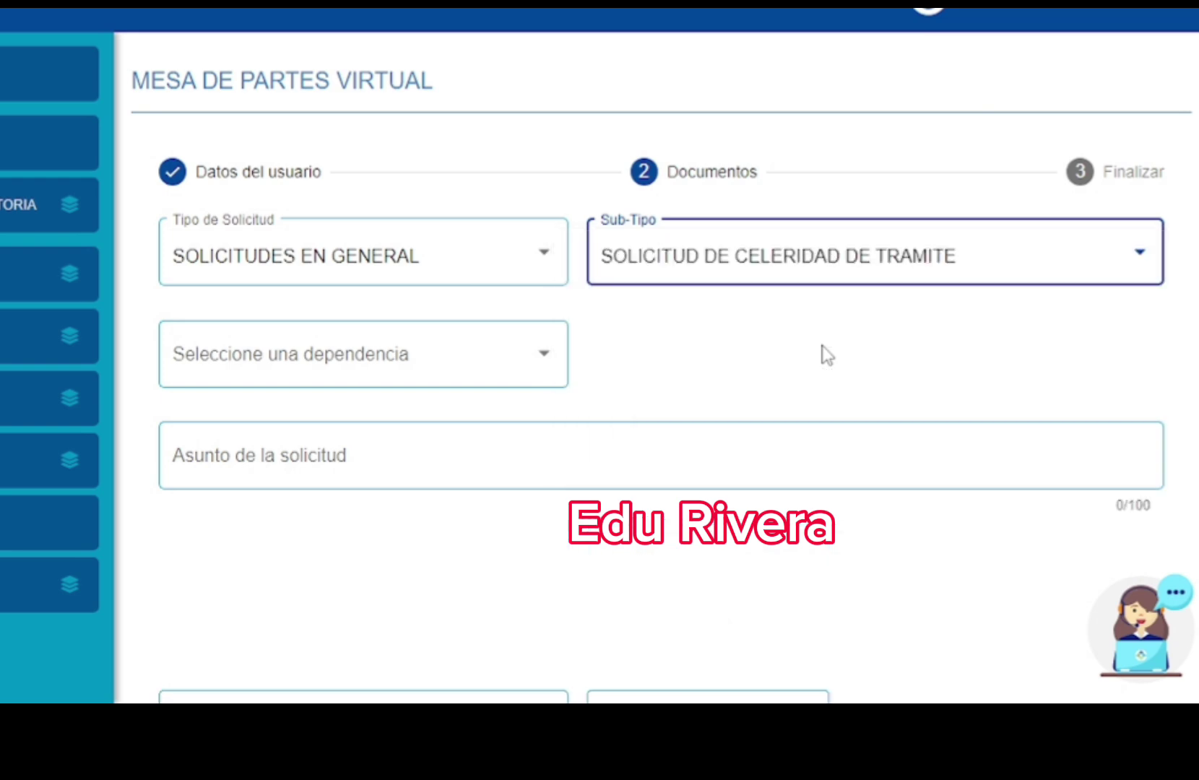
click(406, 358)
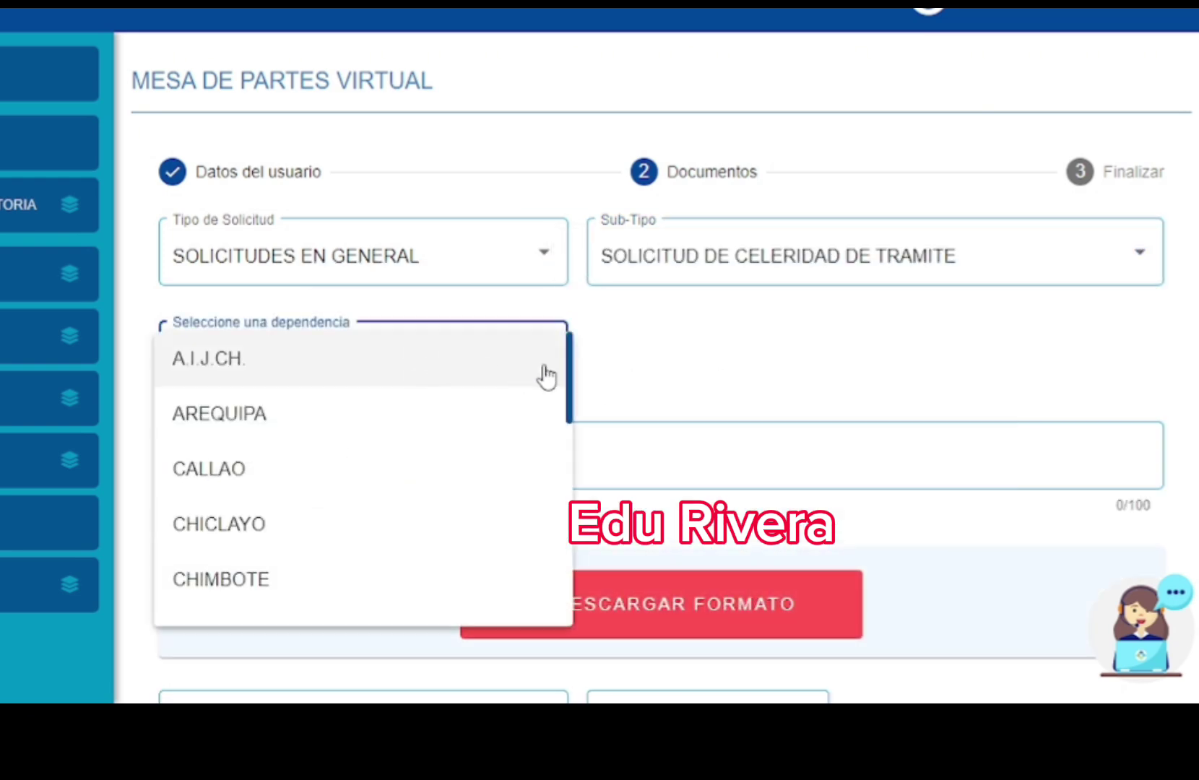
drag(572, 362, 551, 459)
click(432, 444)
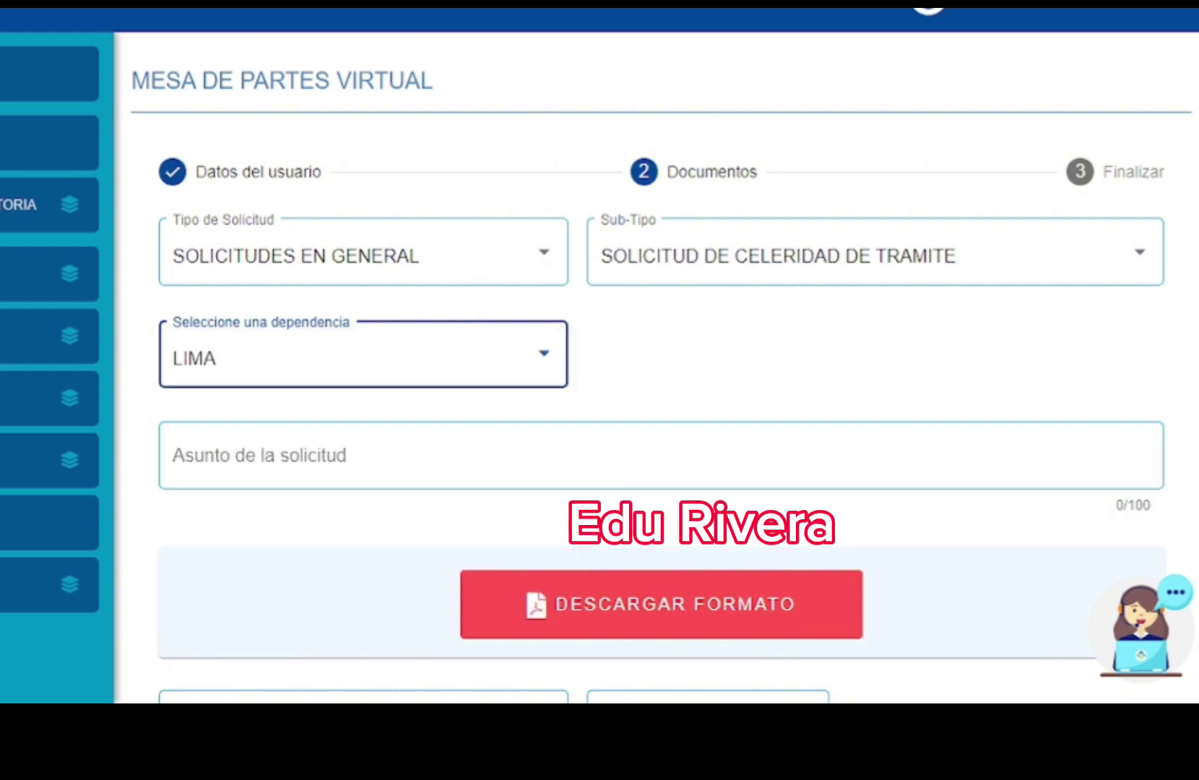
scroll(648, 324, down, 2)
- Write the subject as 'CELERIDAD PARA APROBACION', dropping SOLICITO and EVALUACION
click(423, 296)
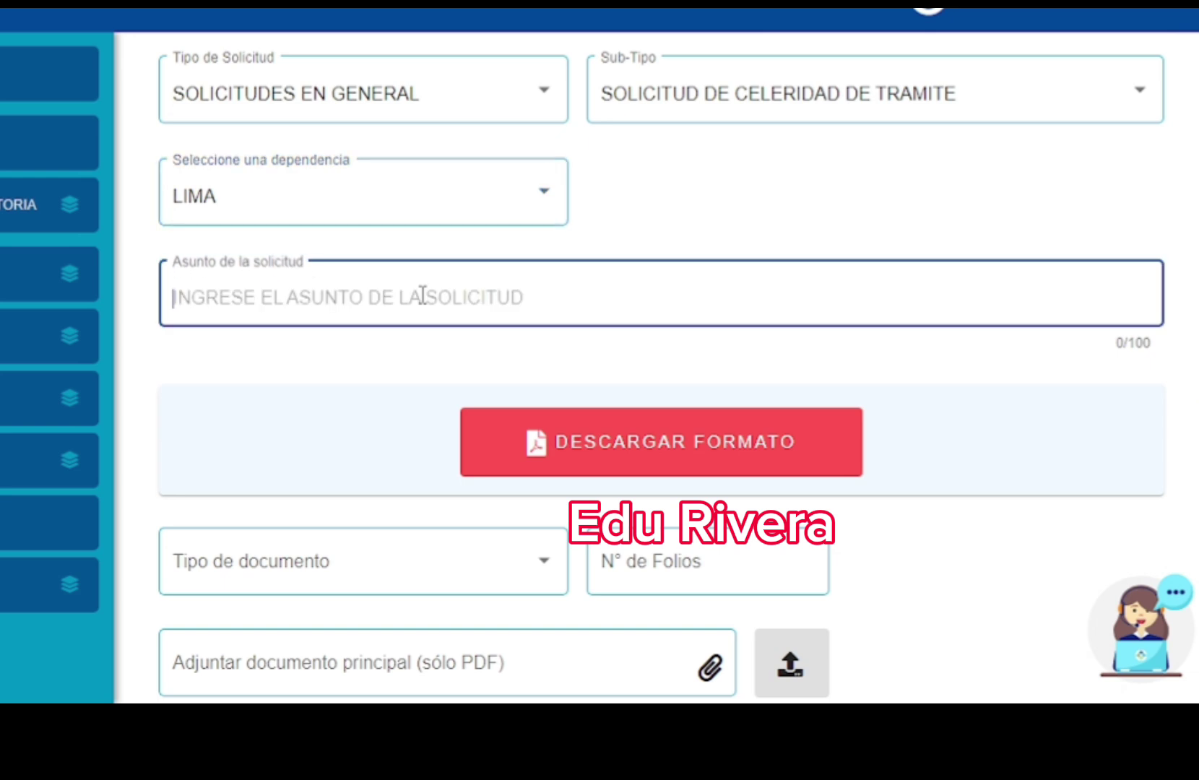
text(SOL)
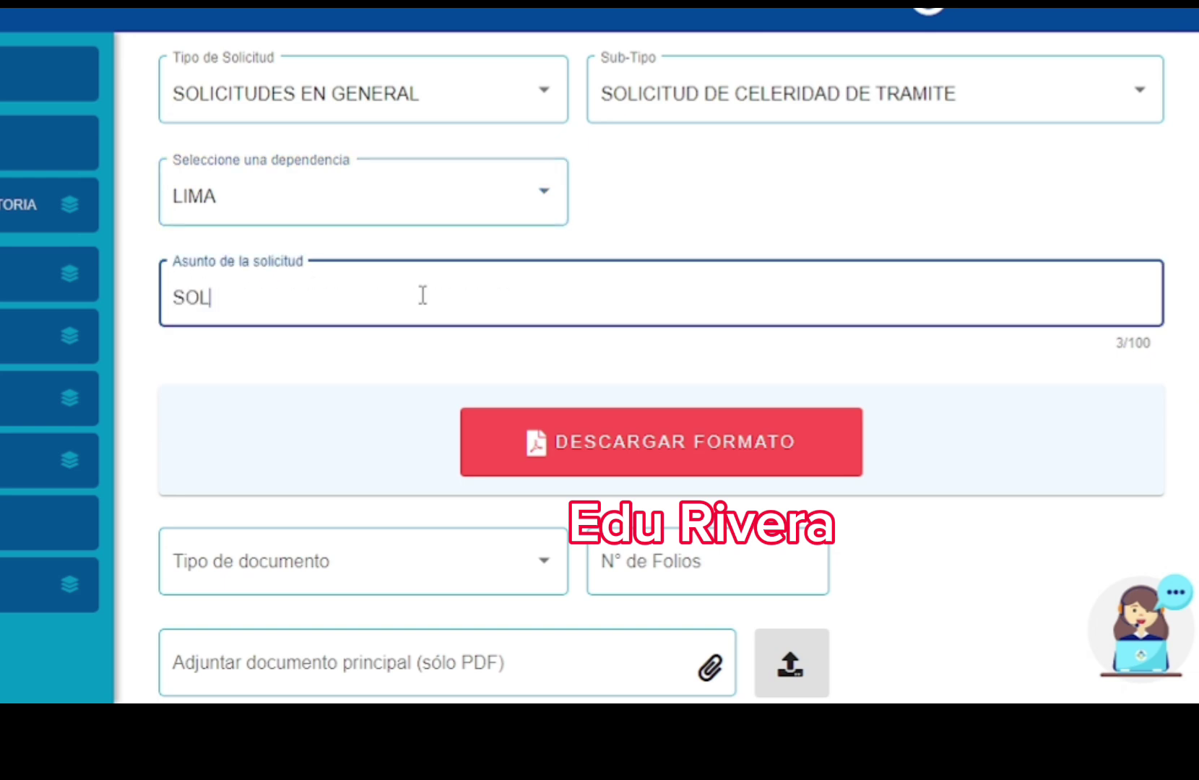
text(ICITO CELERIDAD)
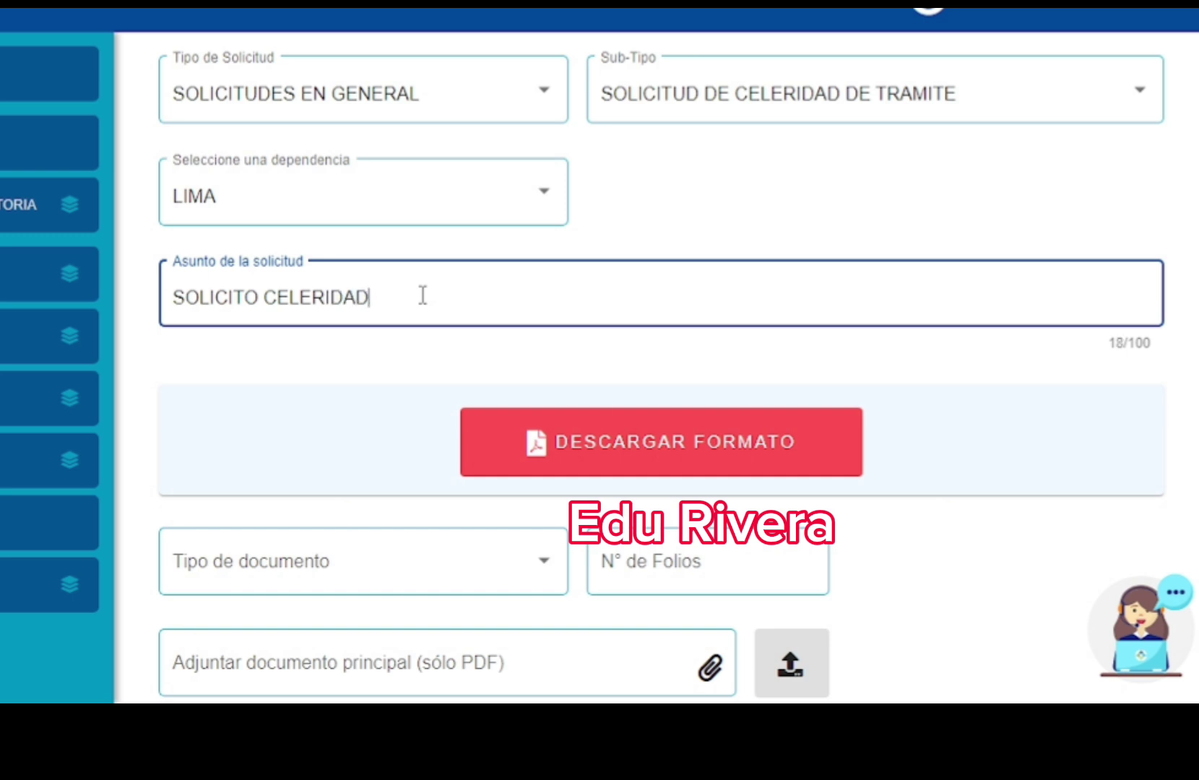
click(269, 303)
key(BackSpace)
key(BackSpace)
key(BackSpace)
key(BackSpace)
key(BackSpace)
key(BackSpace)
key(BackSpace)
key(BackSpace)
key(BackSpace)
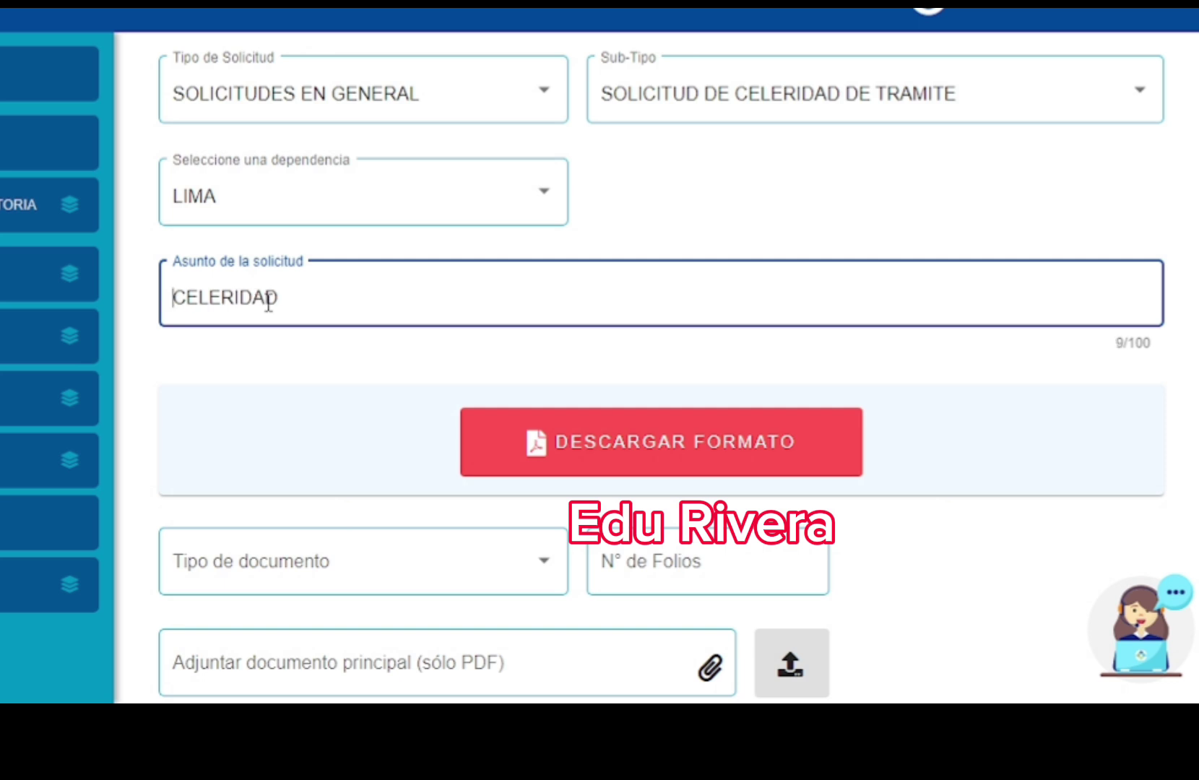
click(295, 299)
text(PARA EVALUACION APROBACION)
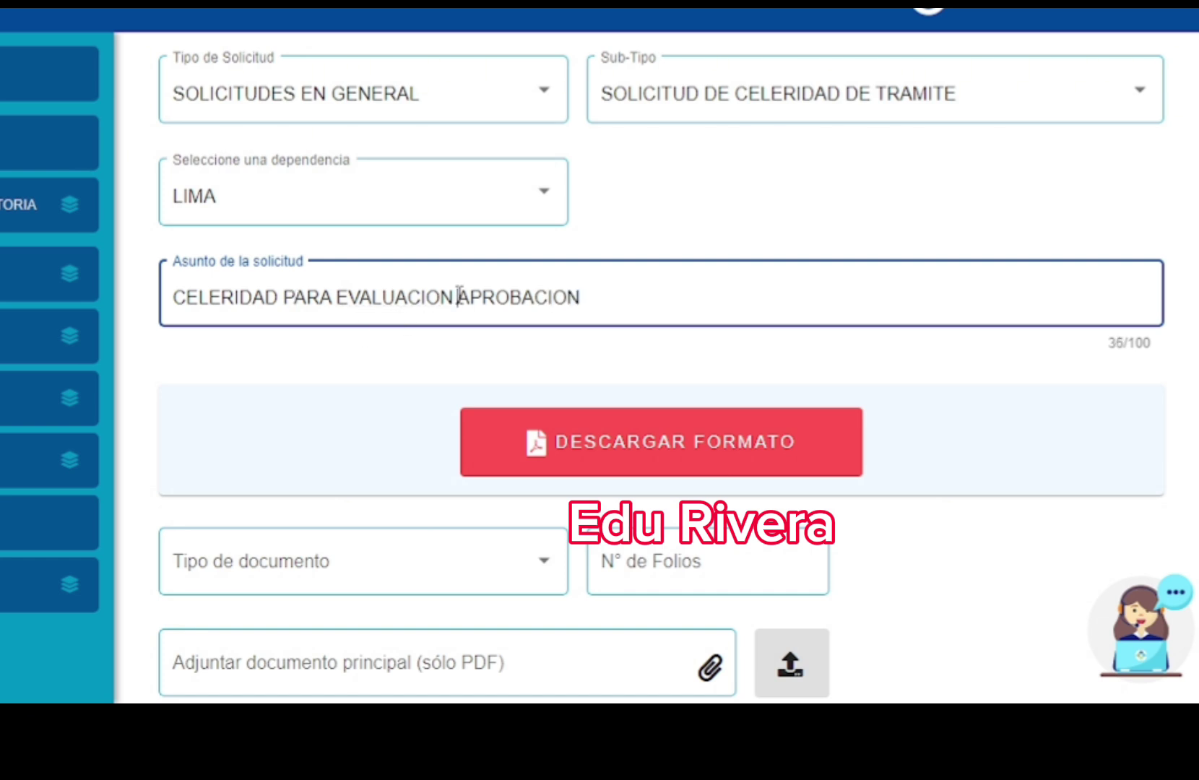
click(458, 297)
key(BackSpace)
key(BackSpace)
key(BackSpace)
key(BackSpace)
key(BackSpace)
key(BackSpace)
key(BackSpace)
key(BackSpace)
key(BackSpace)
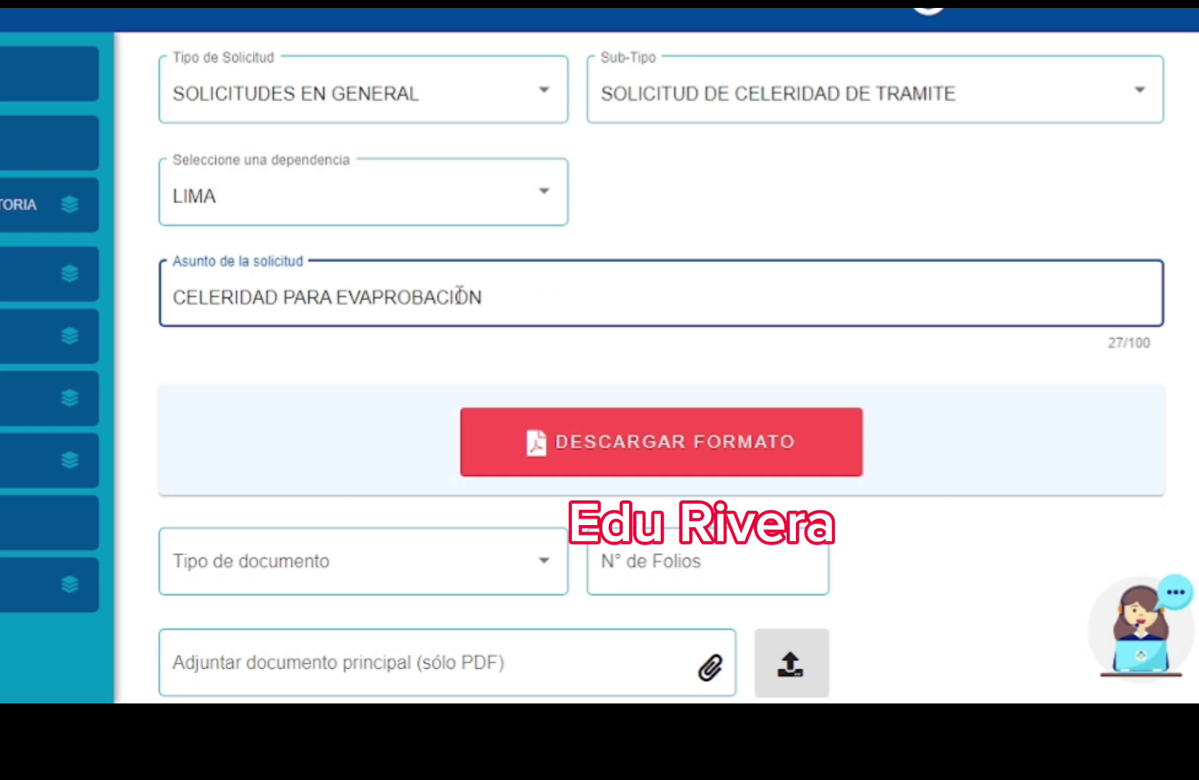
key(BackSpace)
key(BackSpace)
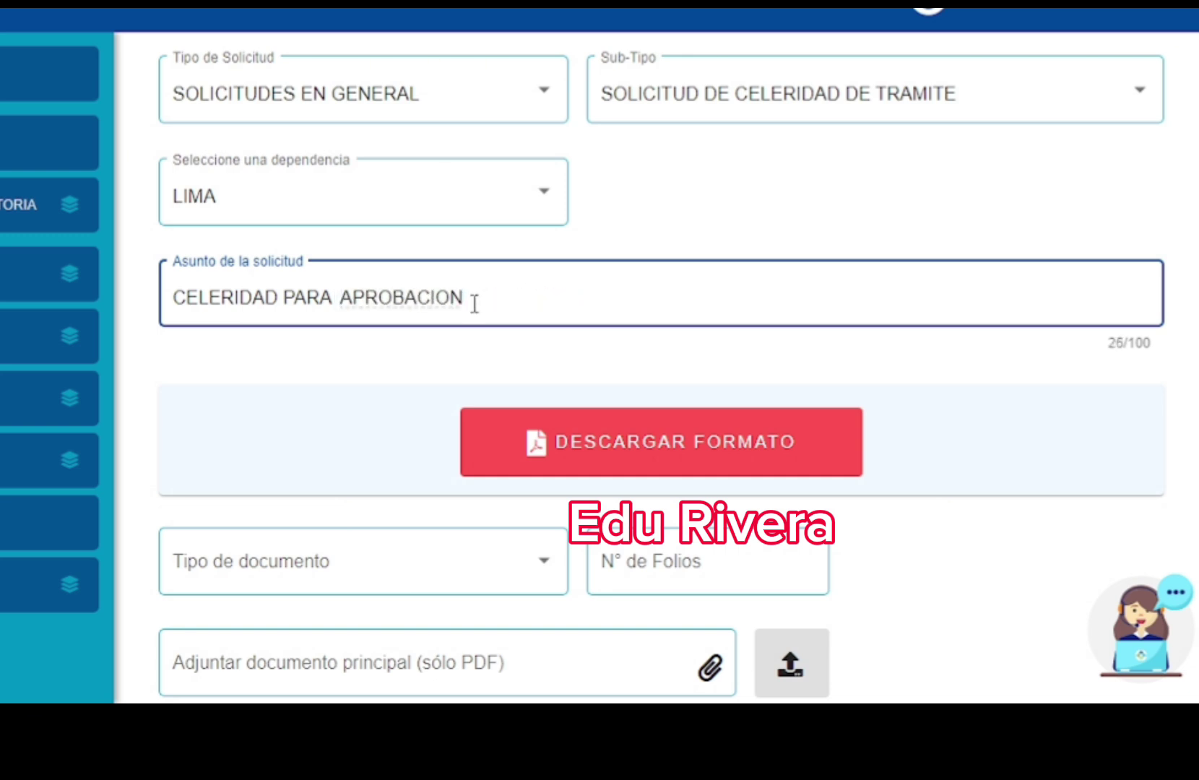
- Append 'DE TRAMITE E....' to the subject
click(475, 302)
text(DE T)
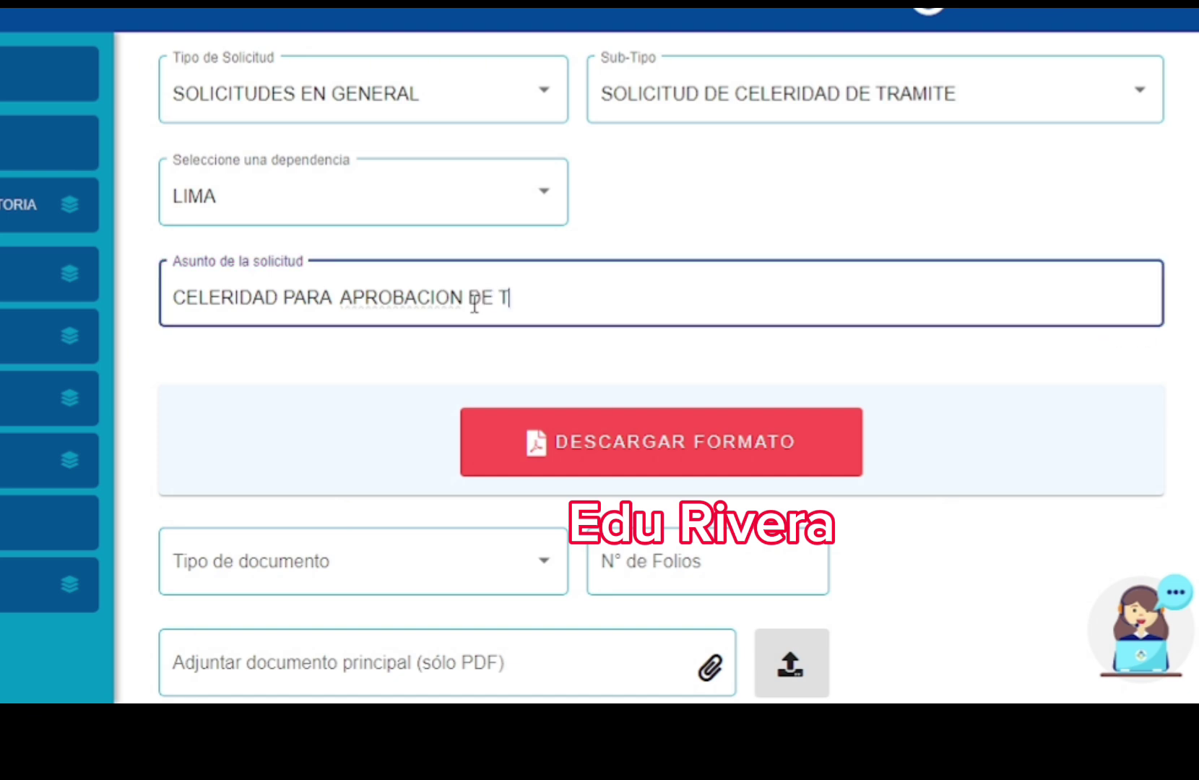
text(RAMITE)
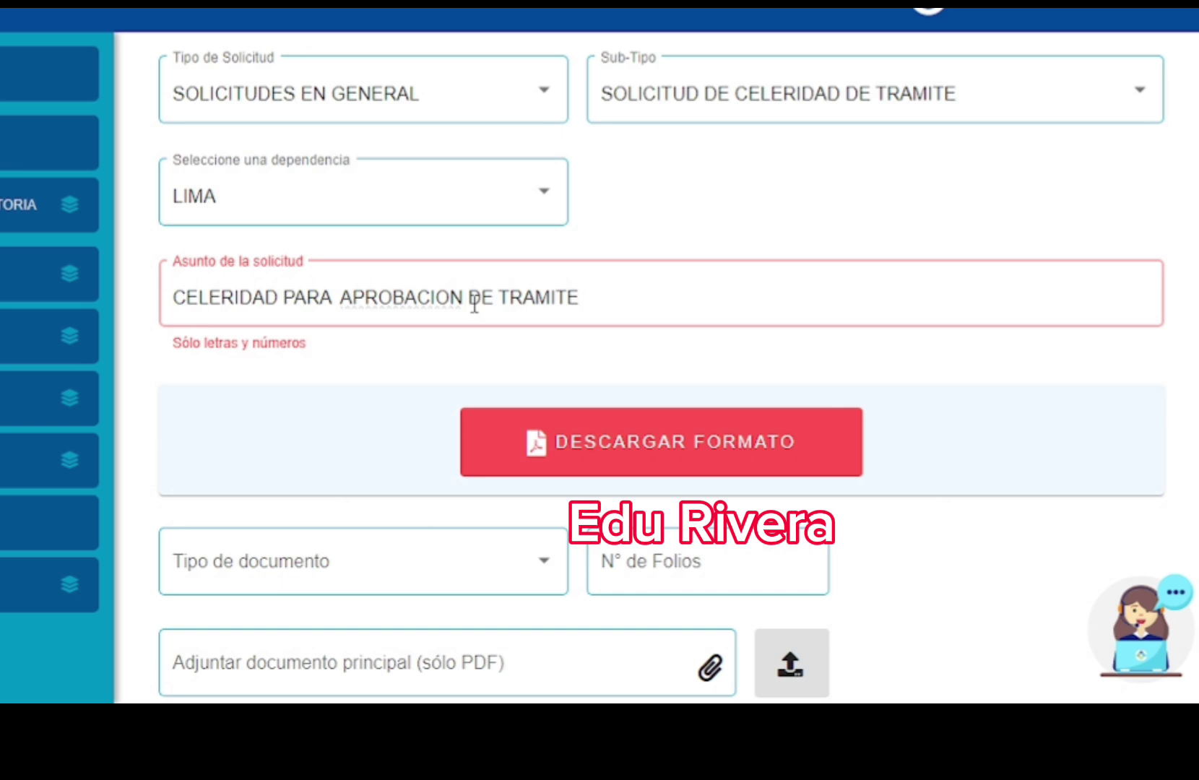
text(E)
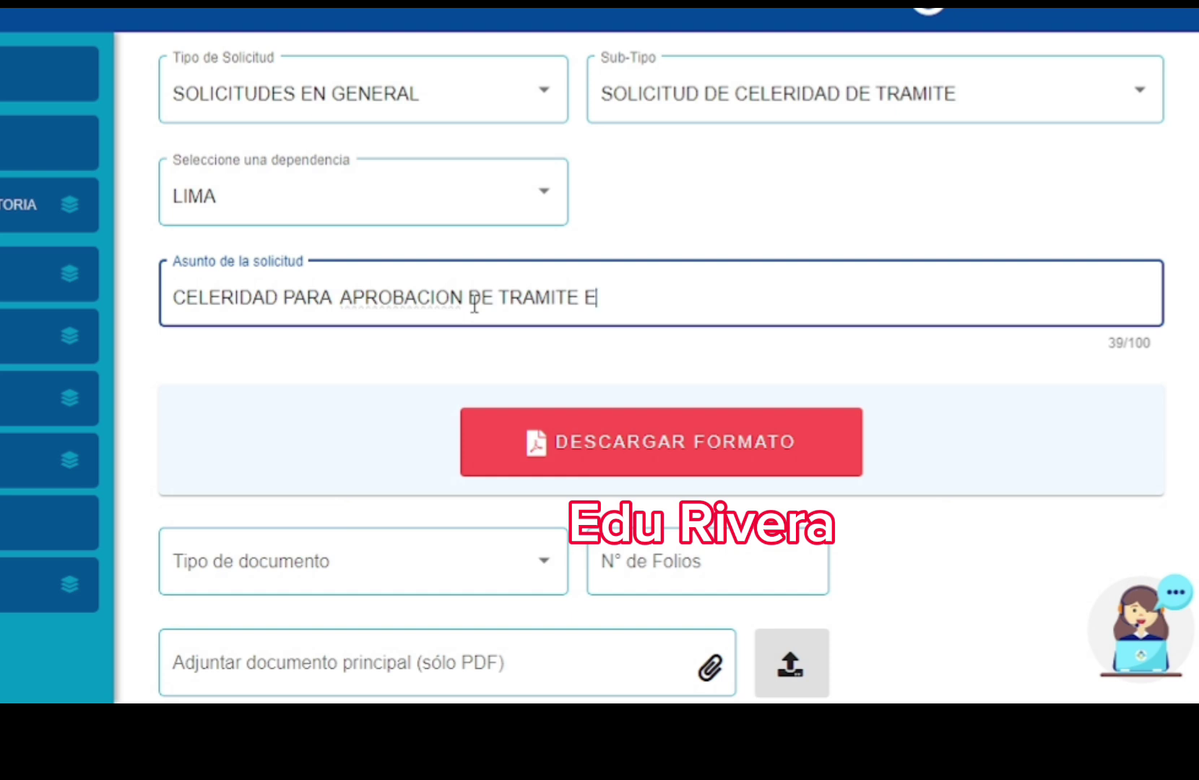
text(....)
scroll(662, 369, down, 2)
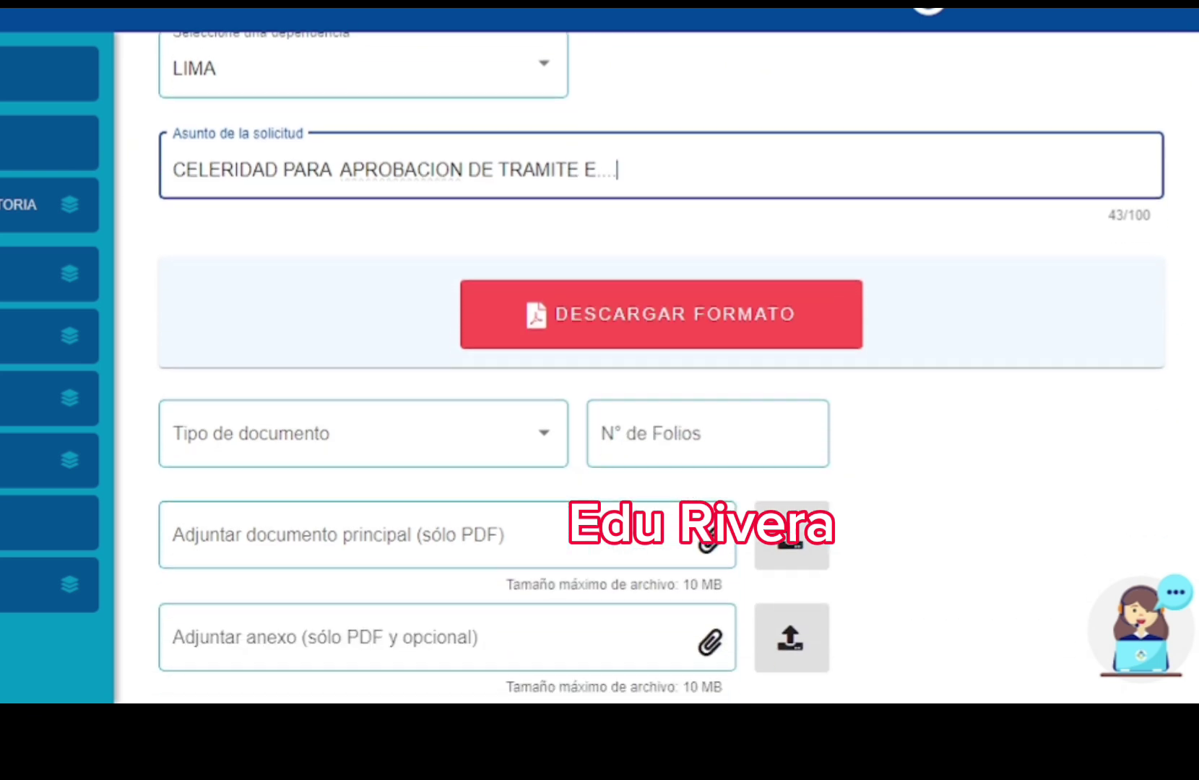
scroll(1183, 199, up, 3)
scroll(1183, 200, up, 1)
scroll(1177, 188, up, 1)
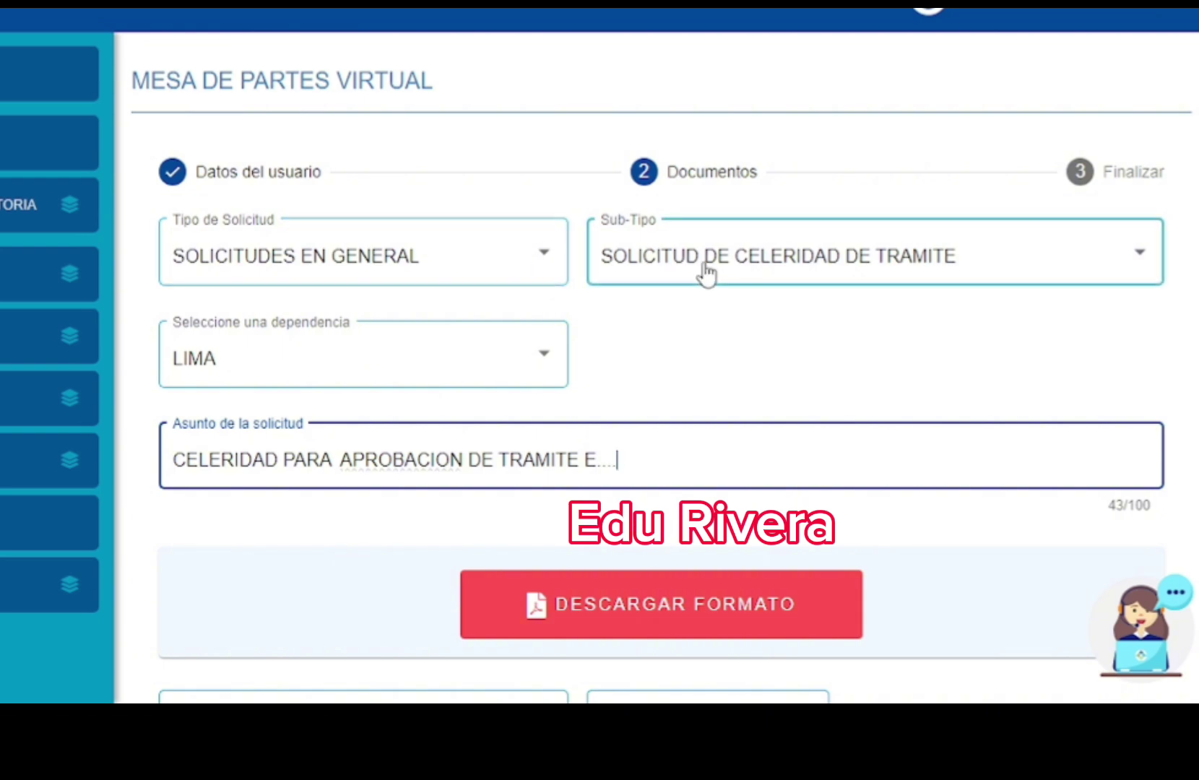
- Keep SOLICITUDES EN GENERAL, switch the sub-type to SOLICITUDES GENERALES, and reselect office LIMA
click(511, 273)
click(511, 273)
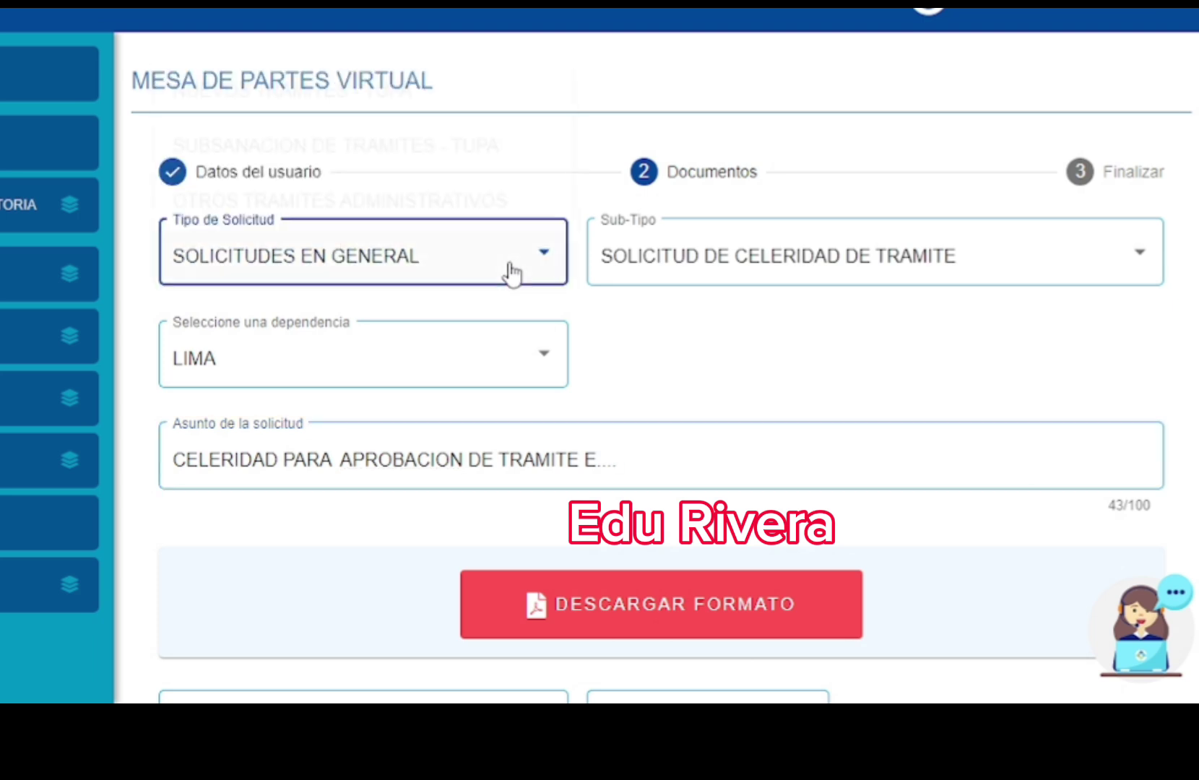
click(641, 274)
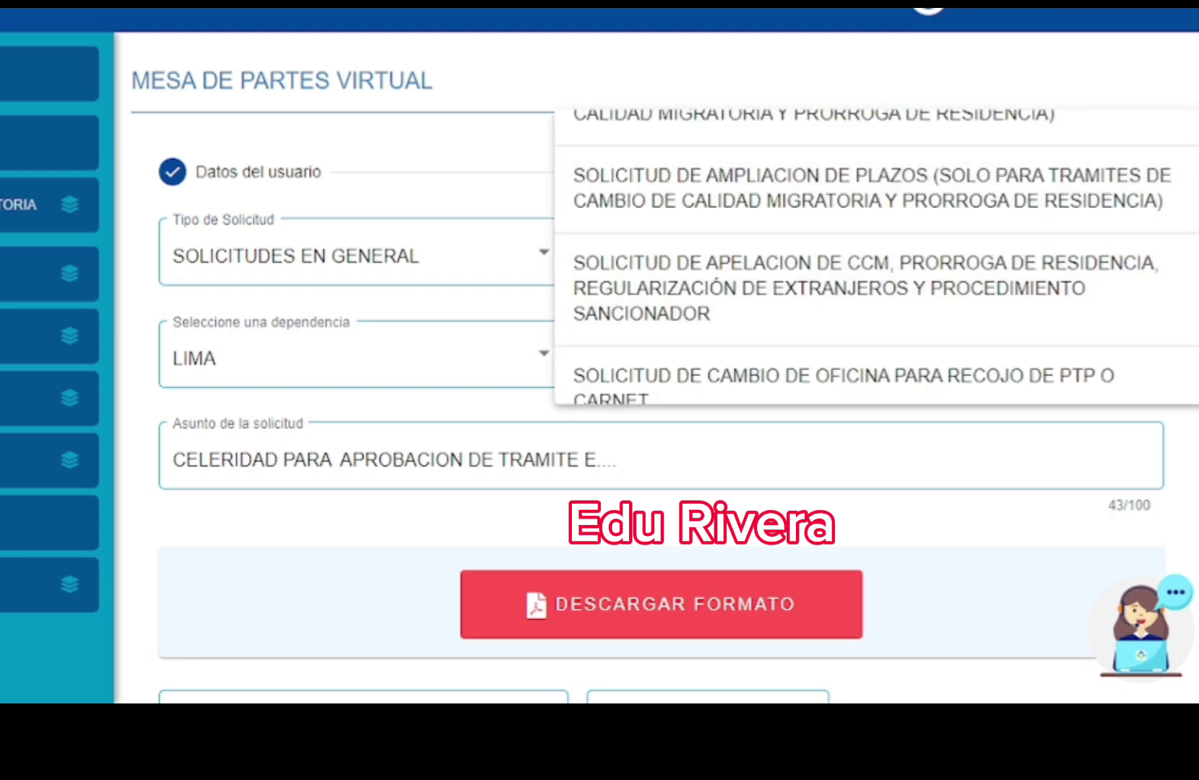
scroll(1195, 261, down, 5)
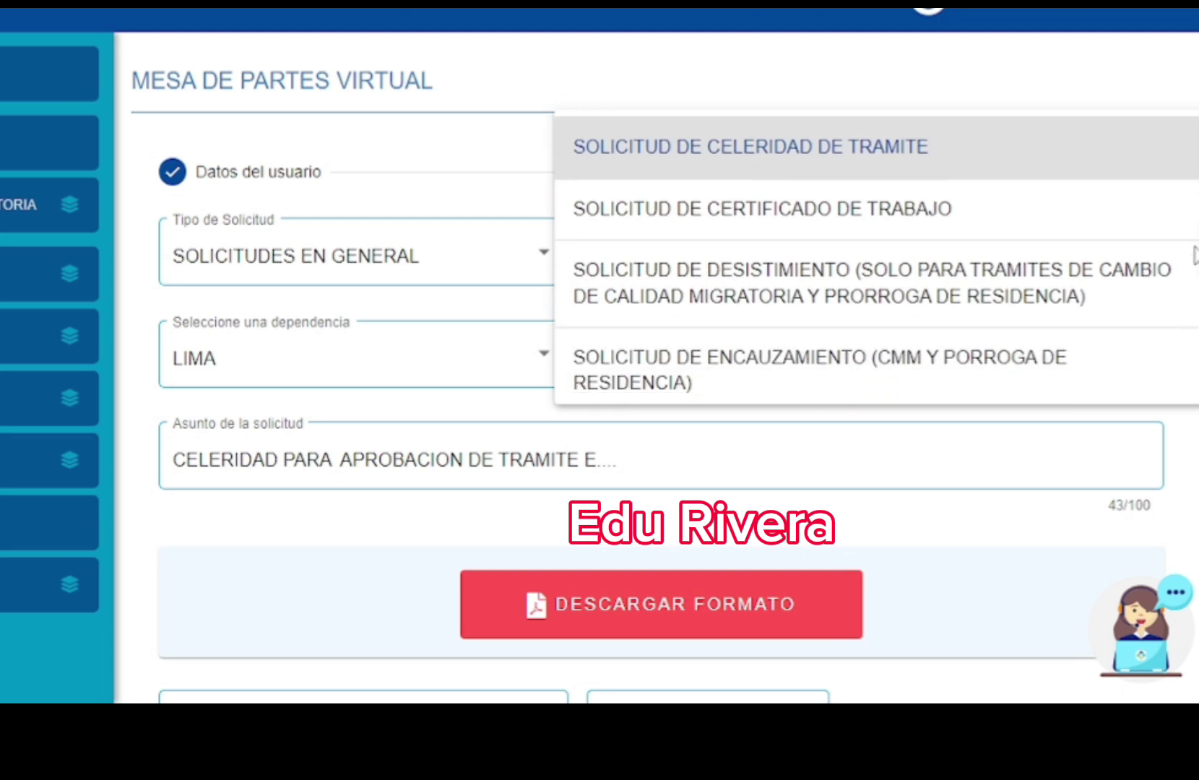
scroll(1196, 264, down, 4)
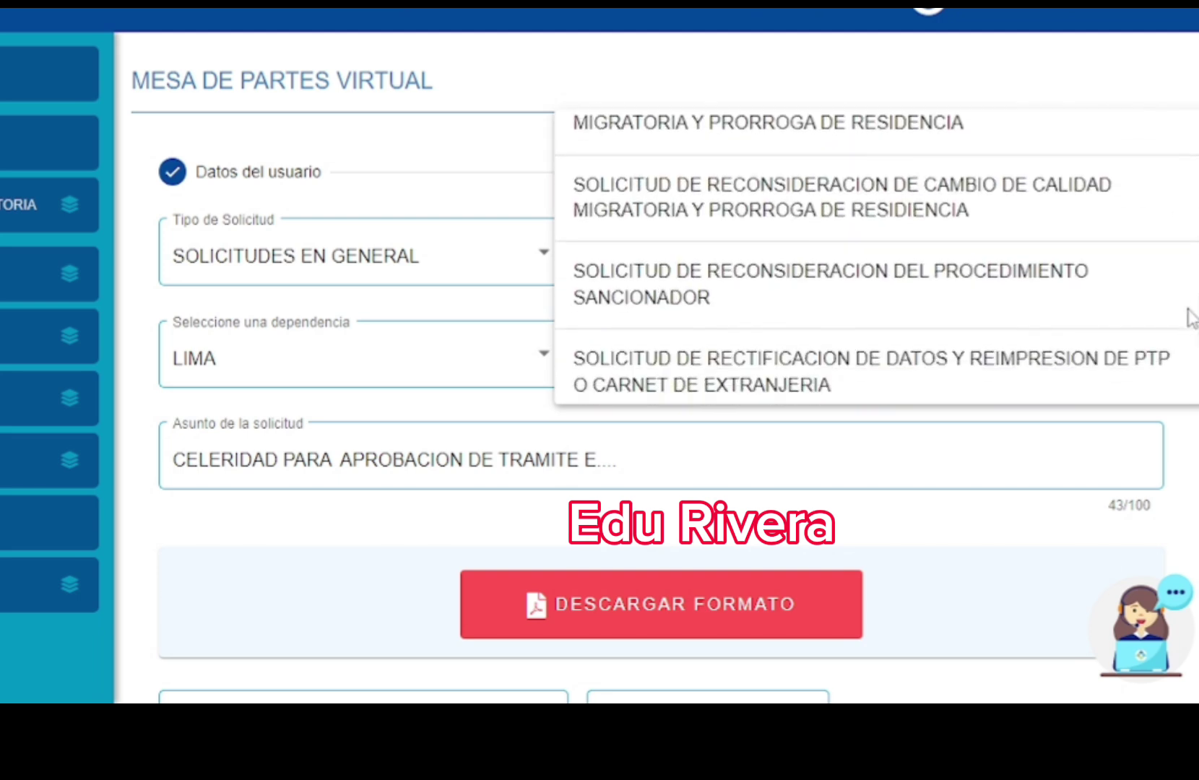
scroll(1188, 310, down, 4)
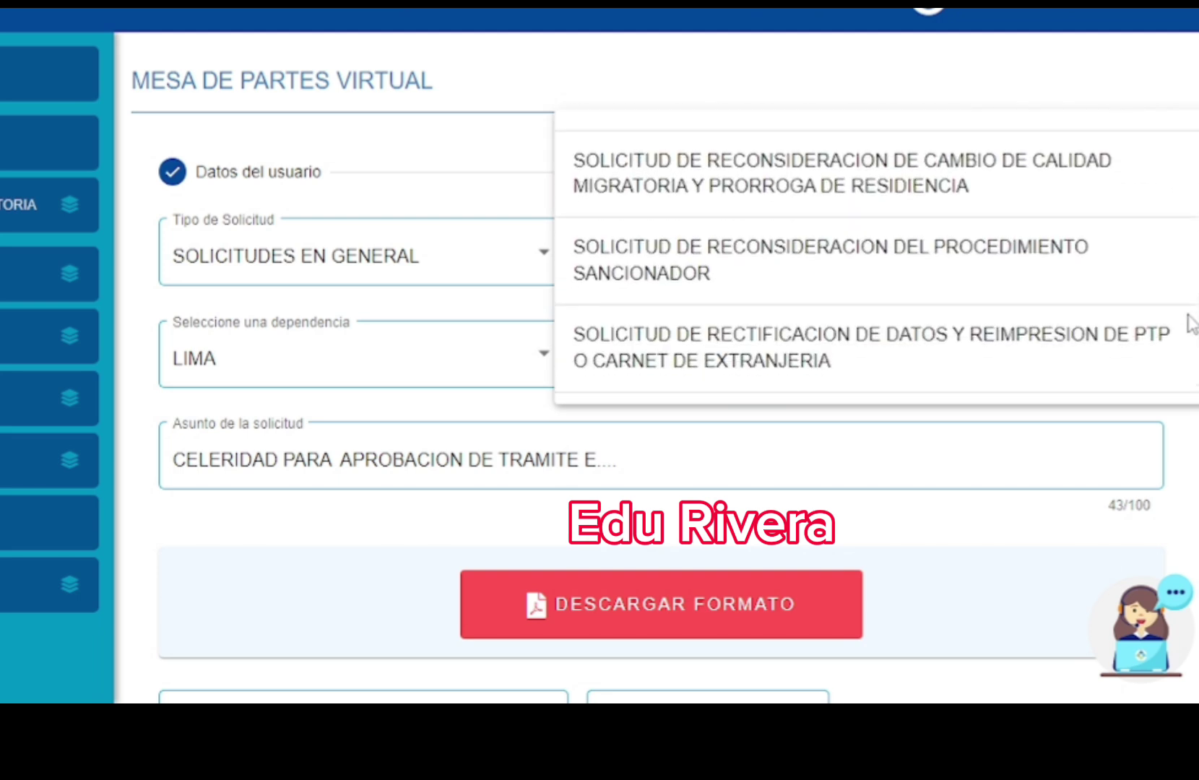
scroll(1190, 363, down, 2)
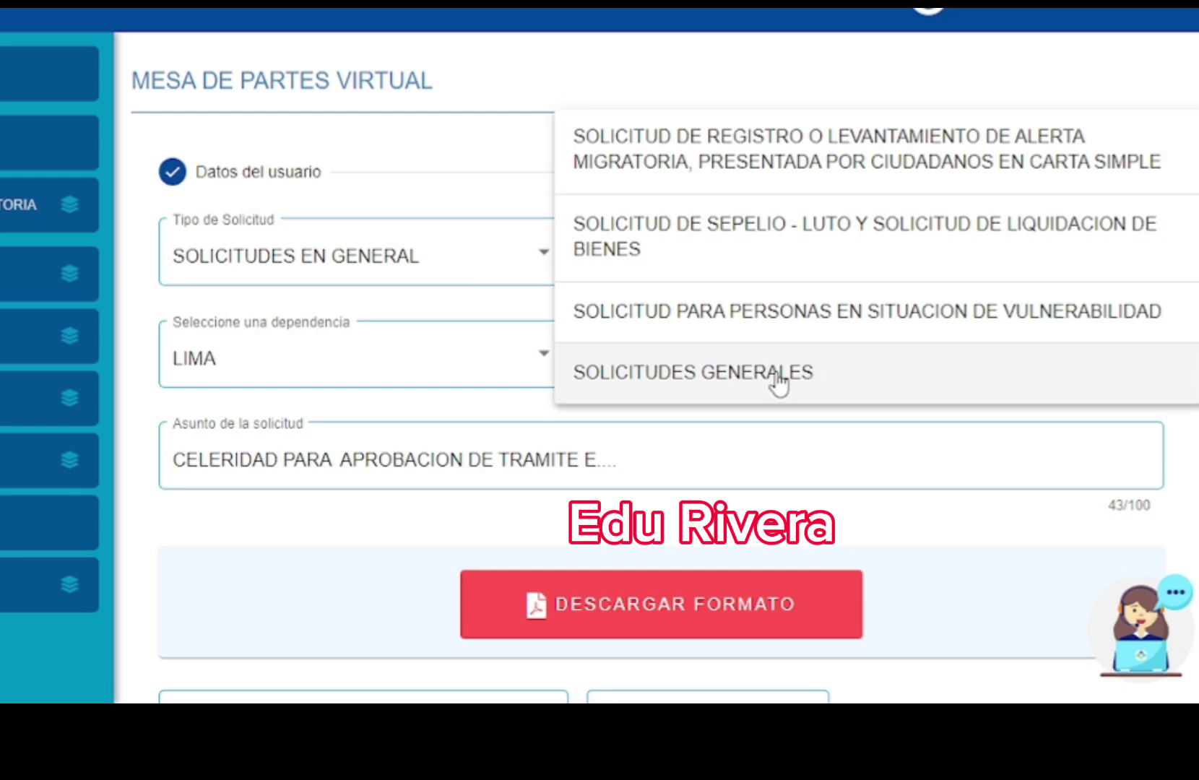
click(842, 371)
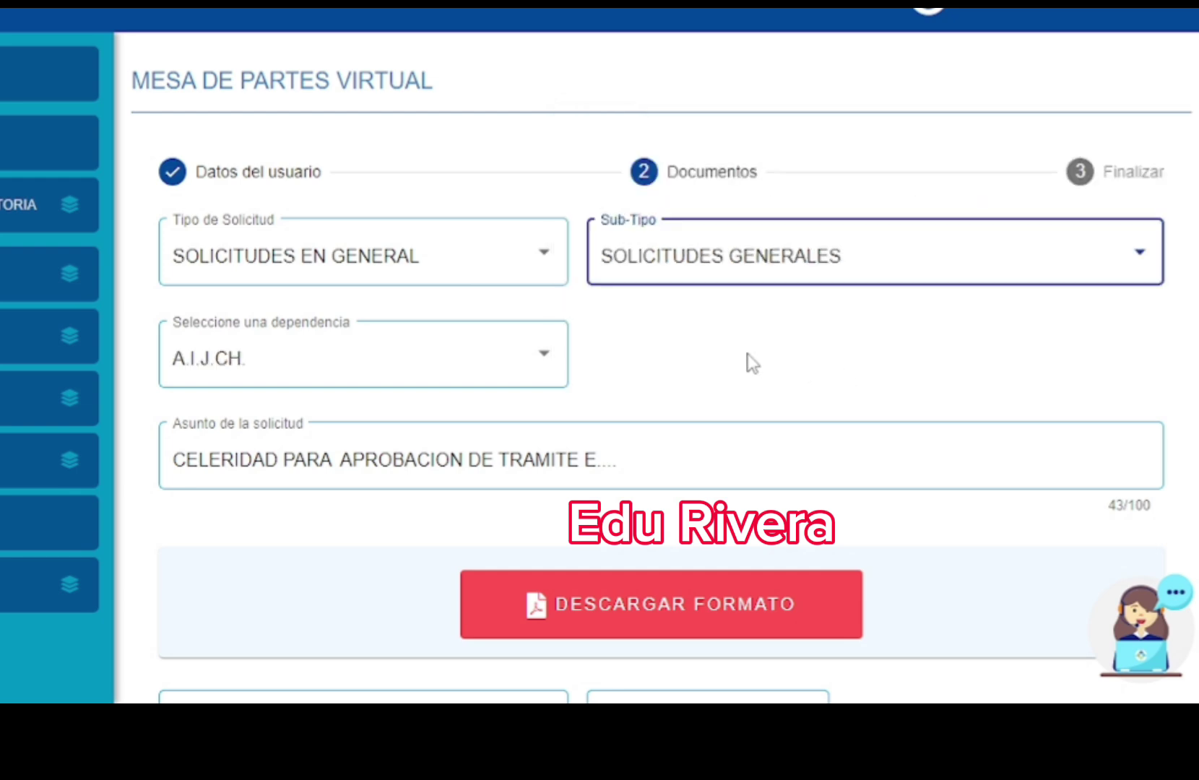
click(516, 339)
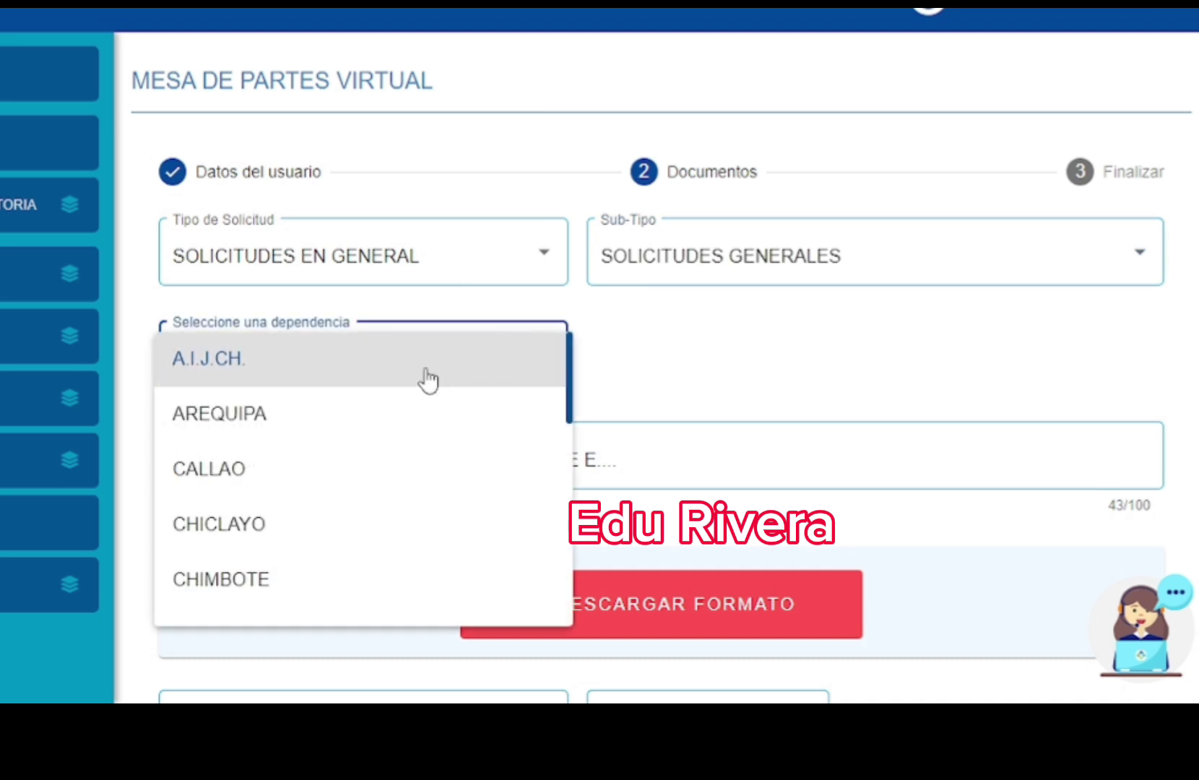
drag(570, 354, 570, 446)
click(388, 491)
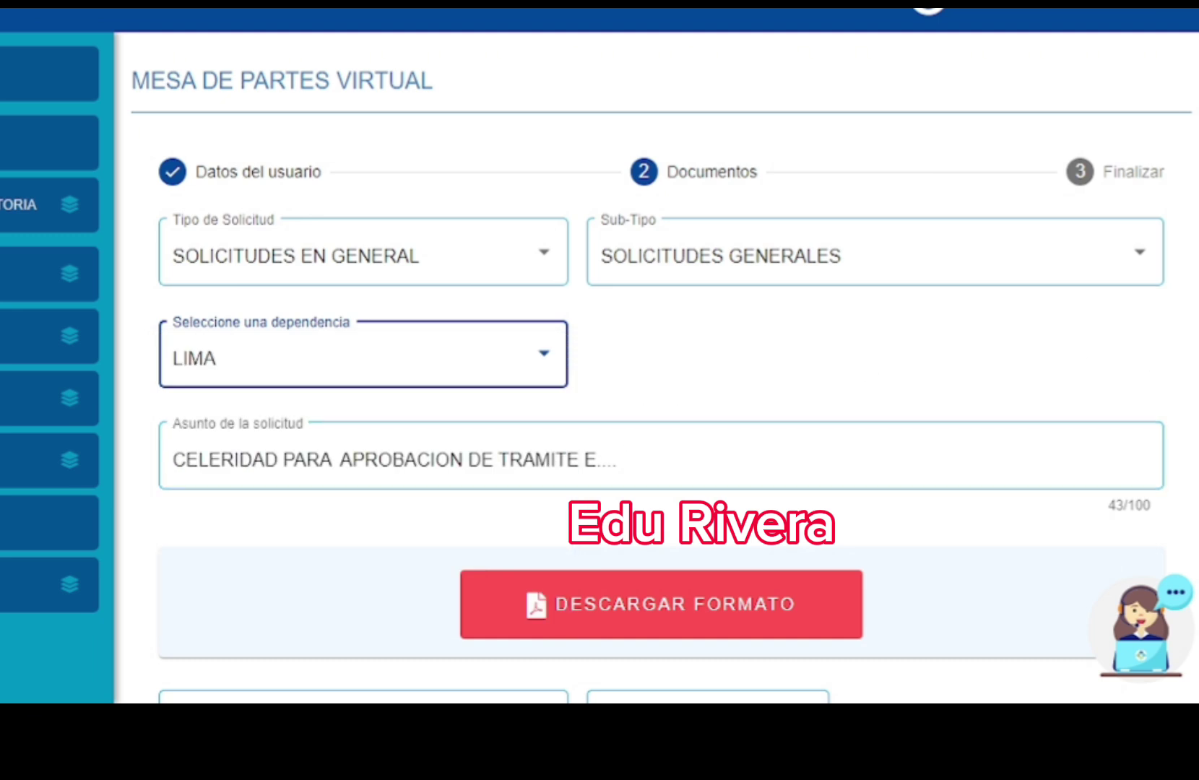
- Select CARTA as the Tipo de documento
scroll(663, 362, down, 4)
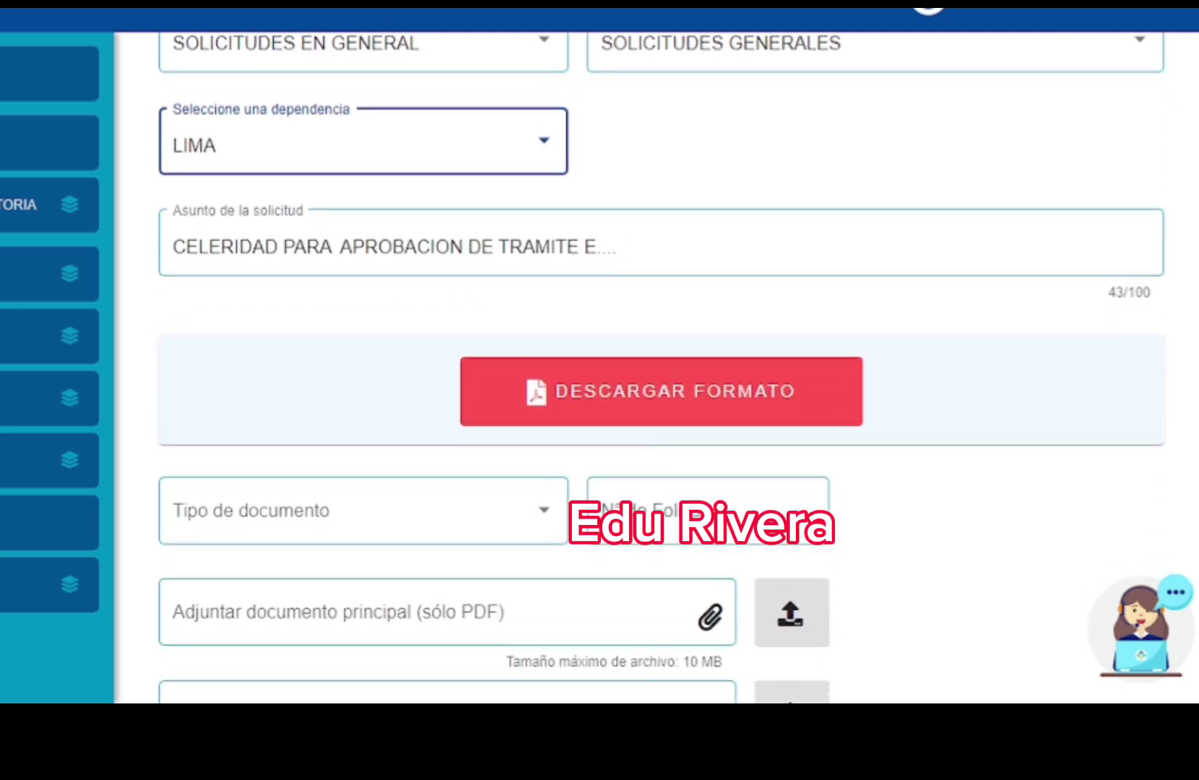
scroll(1015, 419, down, 2)
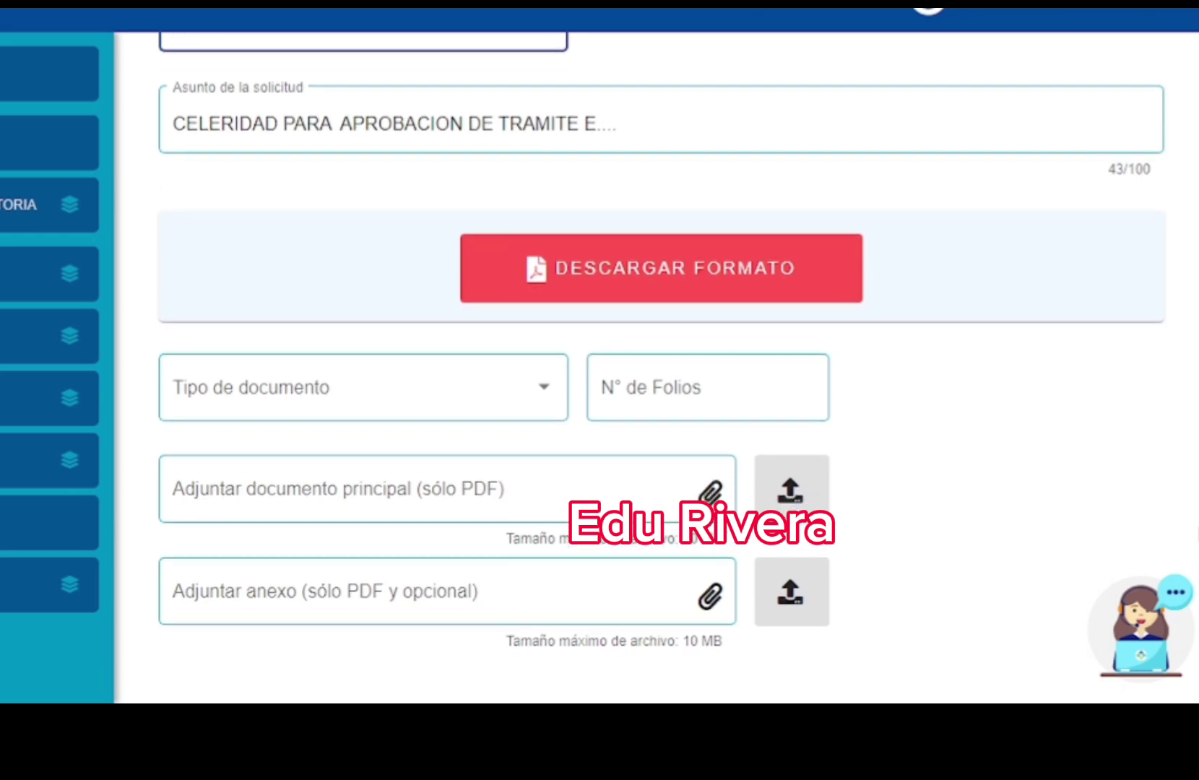
scroll(1014, 419, up, 1)
click(497, 456)
click(493, 451)
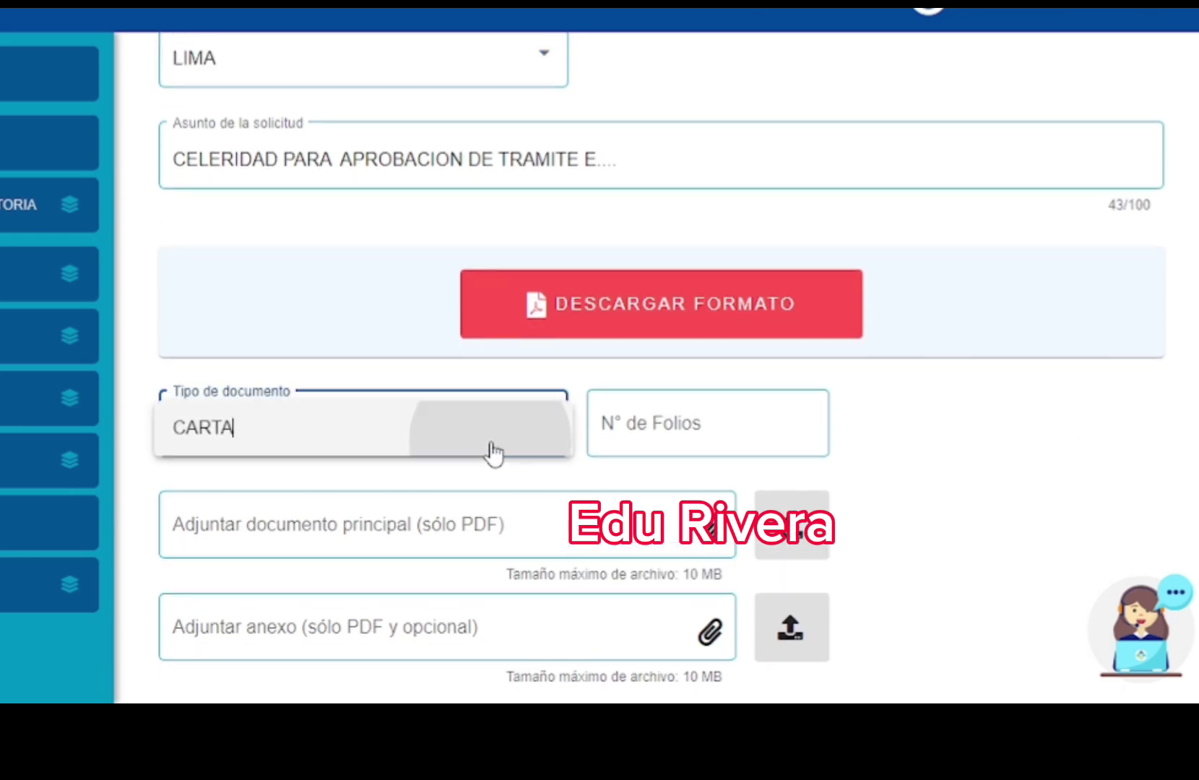
click(645, 422)
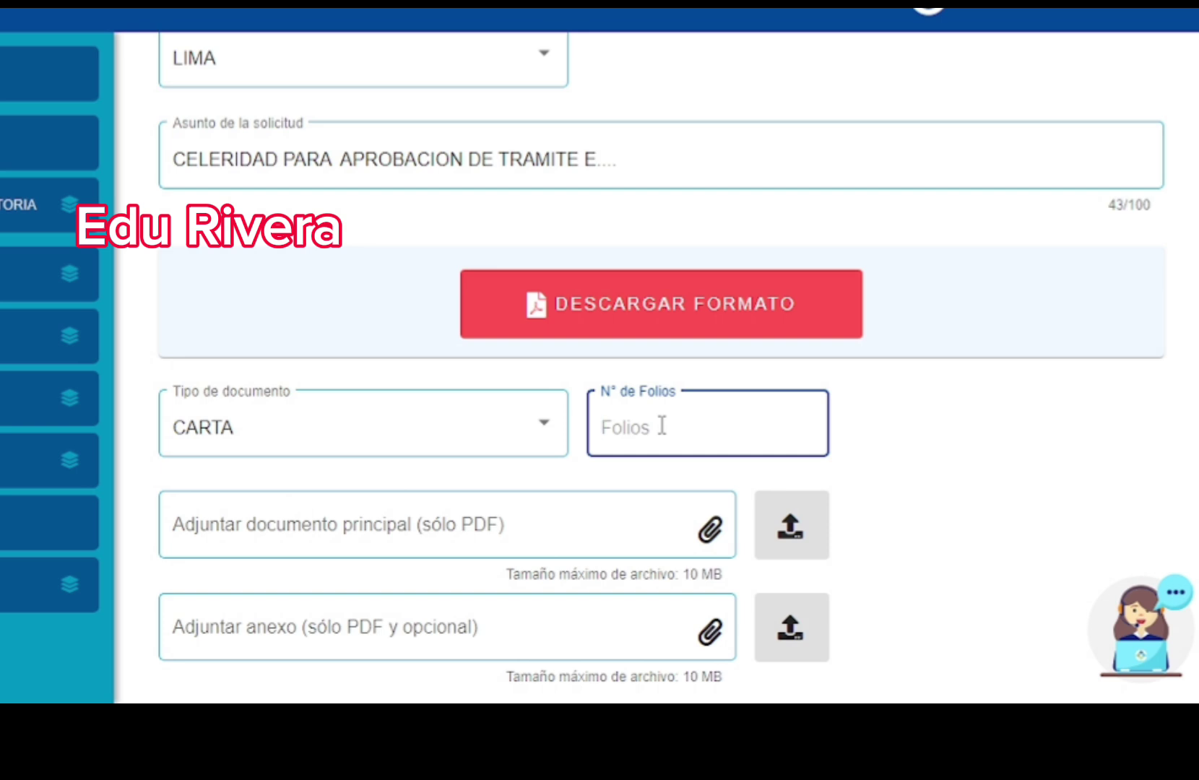
- Enter 3 as the N° de Folios
text(3)
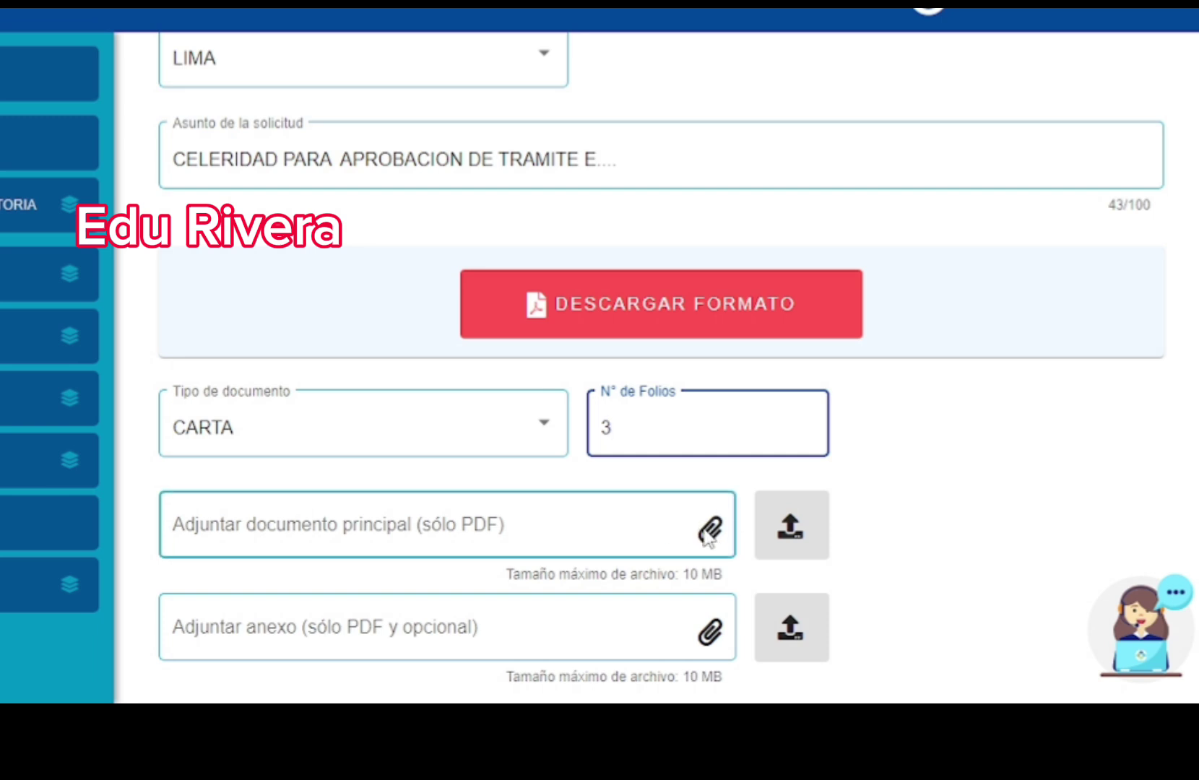
key(shift+Tab)
scroll(661, 361, down, 2)
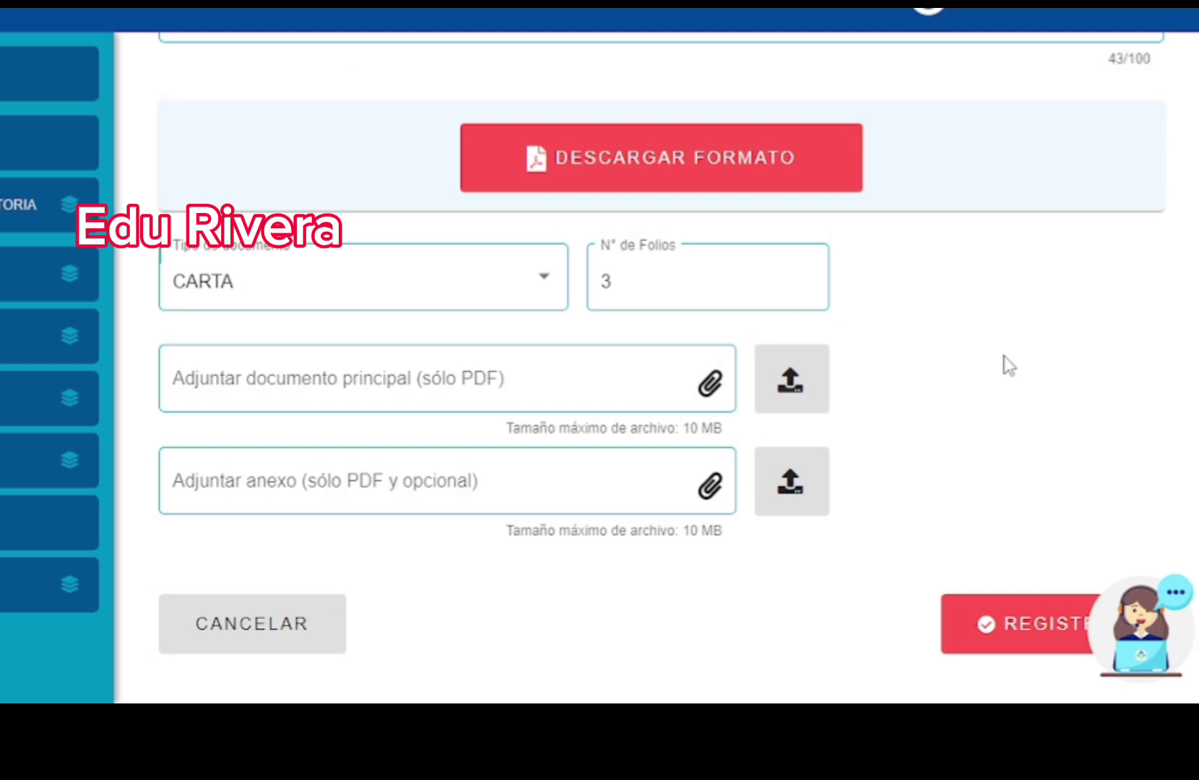
- Submit with REGISTRAR, which is refused for the missing main PDF, then open Recojo de documentos
click(993, 630)
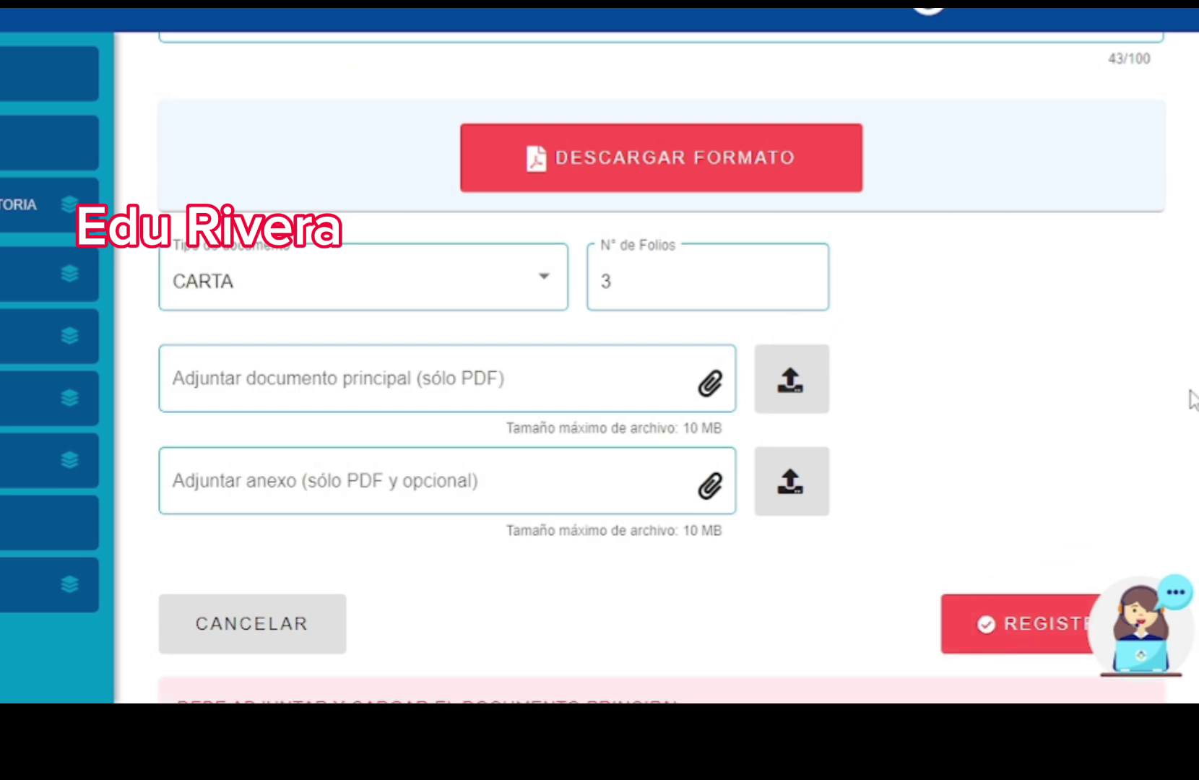
scroll(661, 361, down, 1)
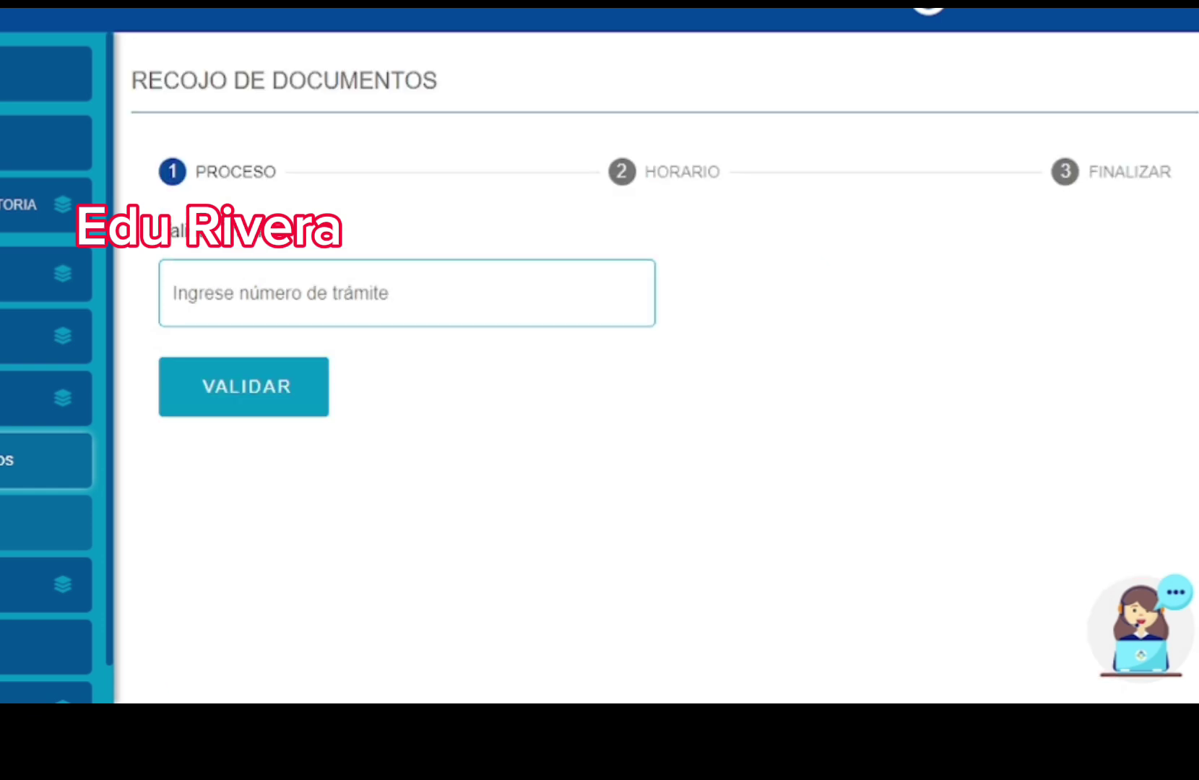
click(314, 295)
click(270, 391)
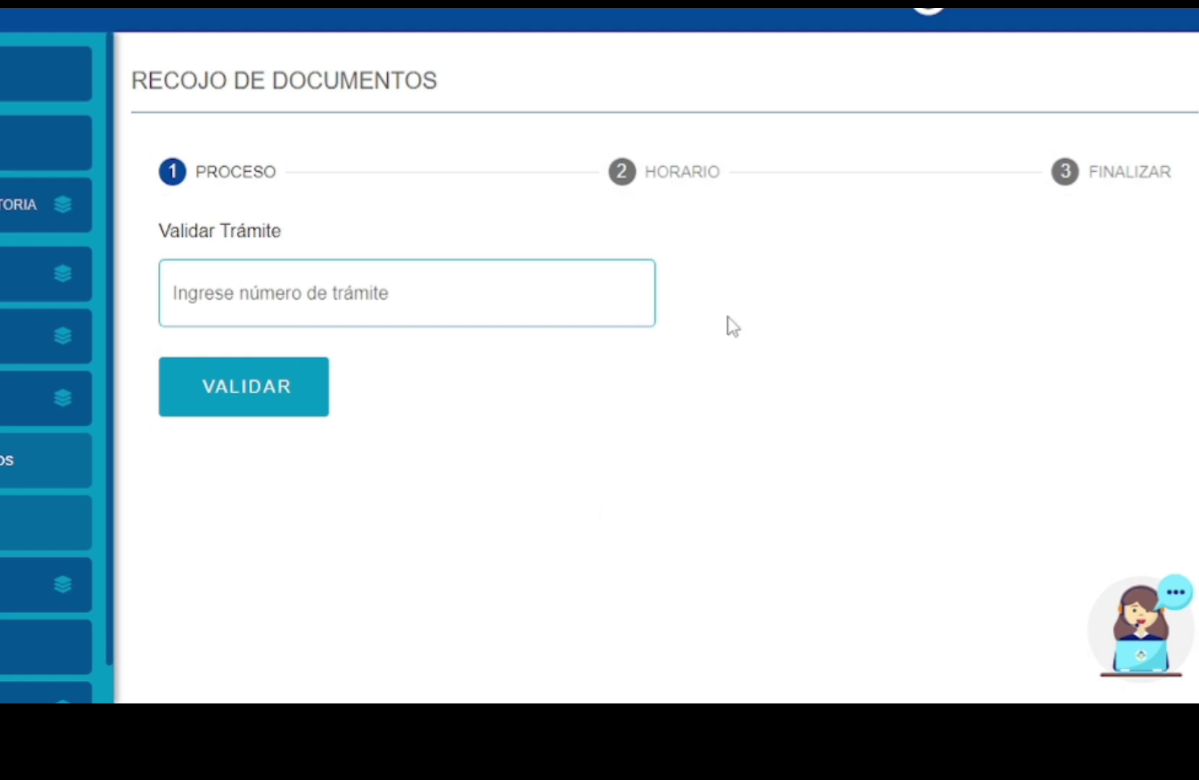